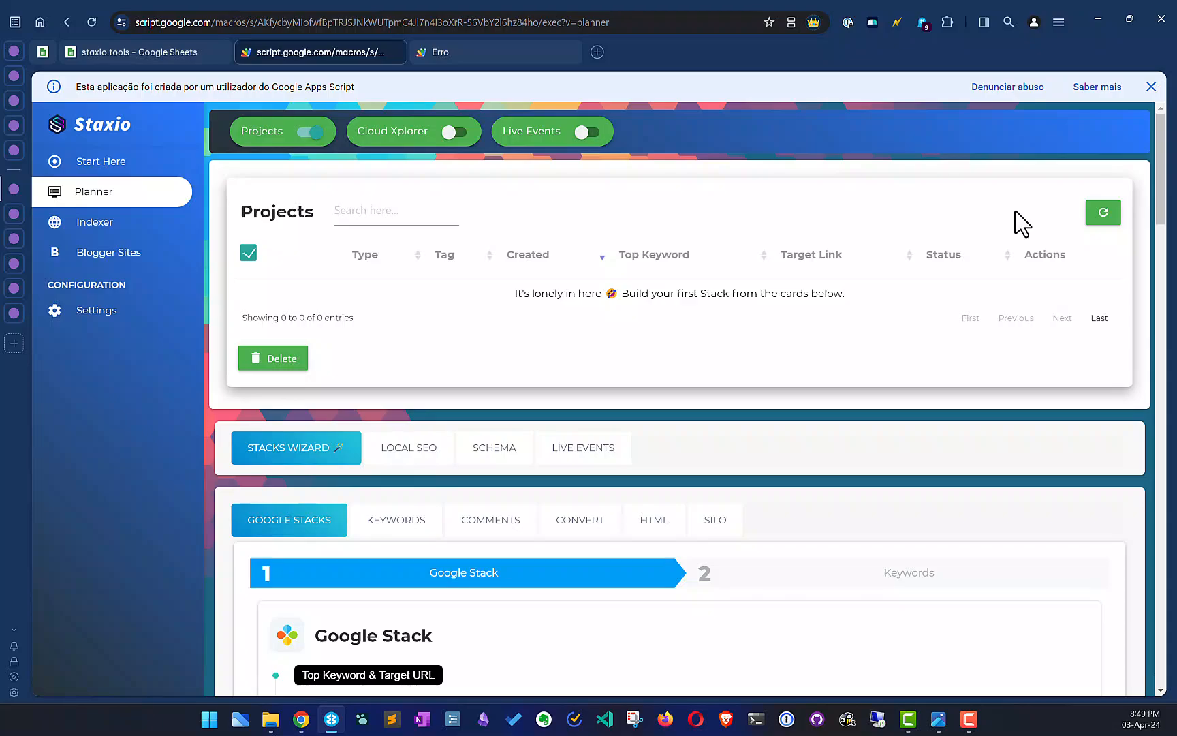
Step: Refresh the Projects table, review the Staxio Robot notes in the image viewer, and clear the table's select-all checkbox
left_click(1098, 216)
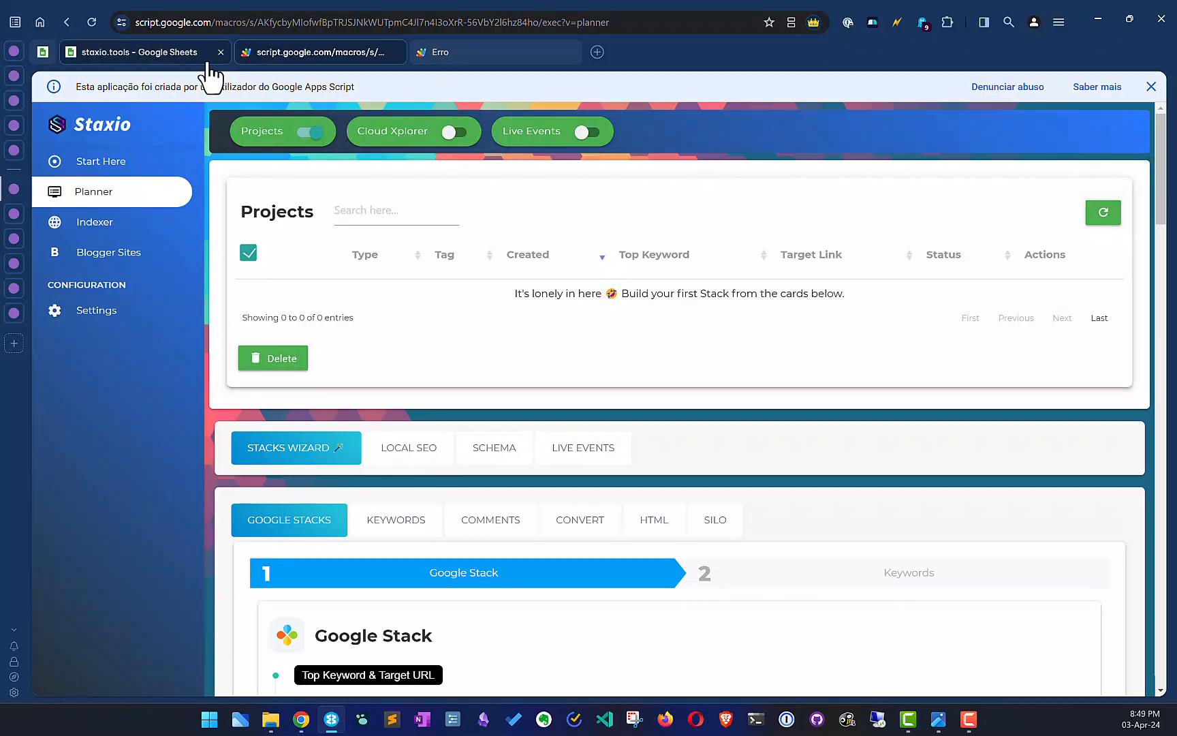
key("alt+Tab")
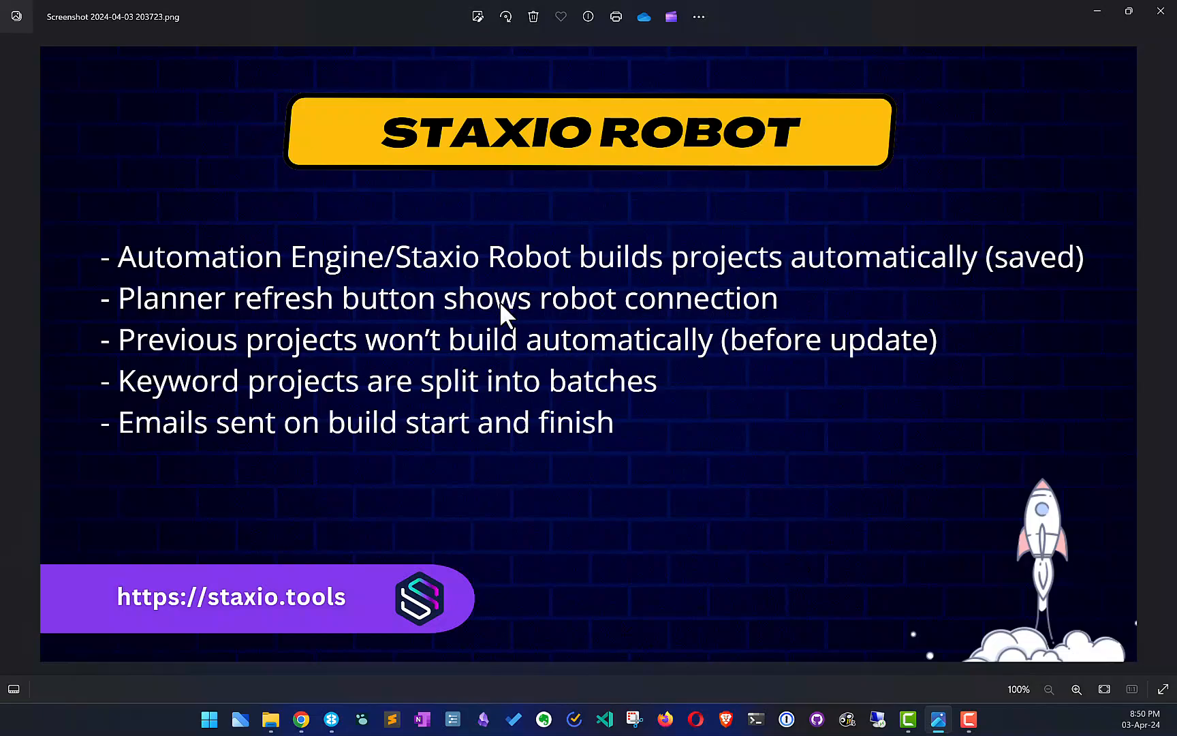
key("alt+Tab")
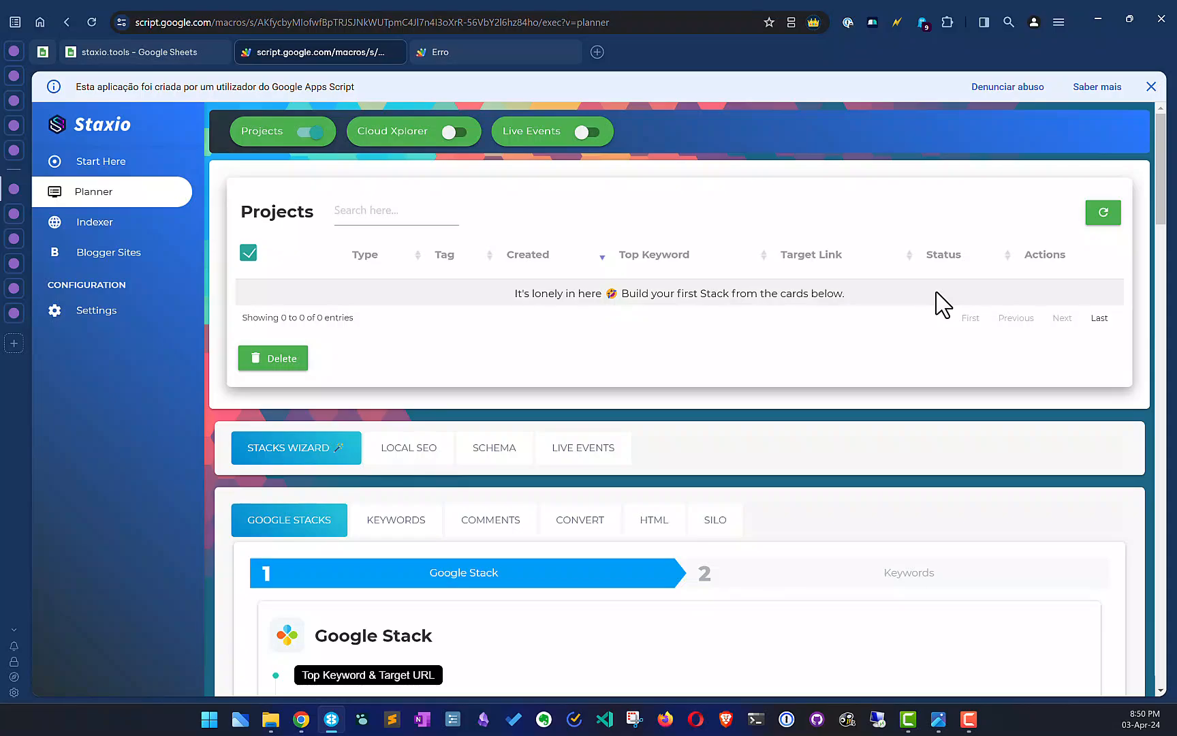
left_click(251, 255)
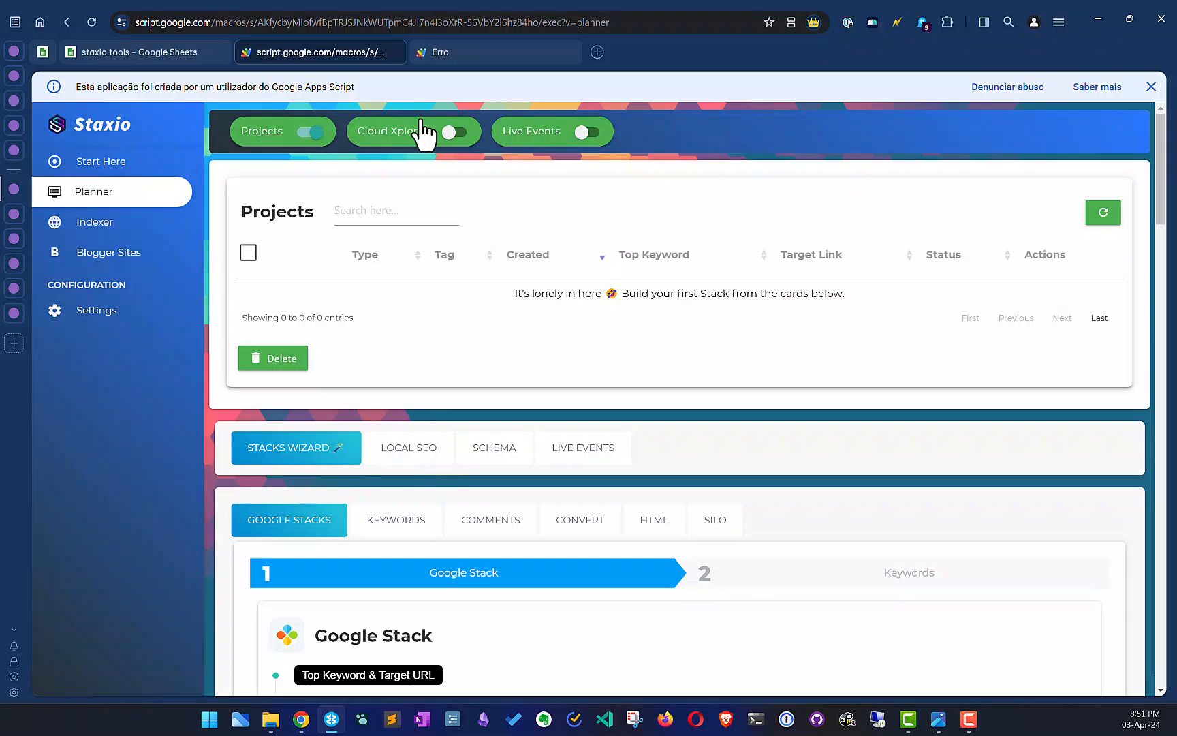
key("alt+Tab")
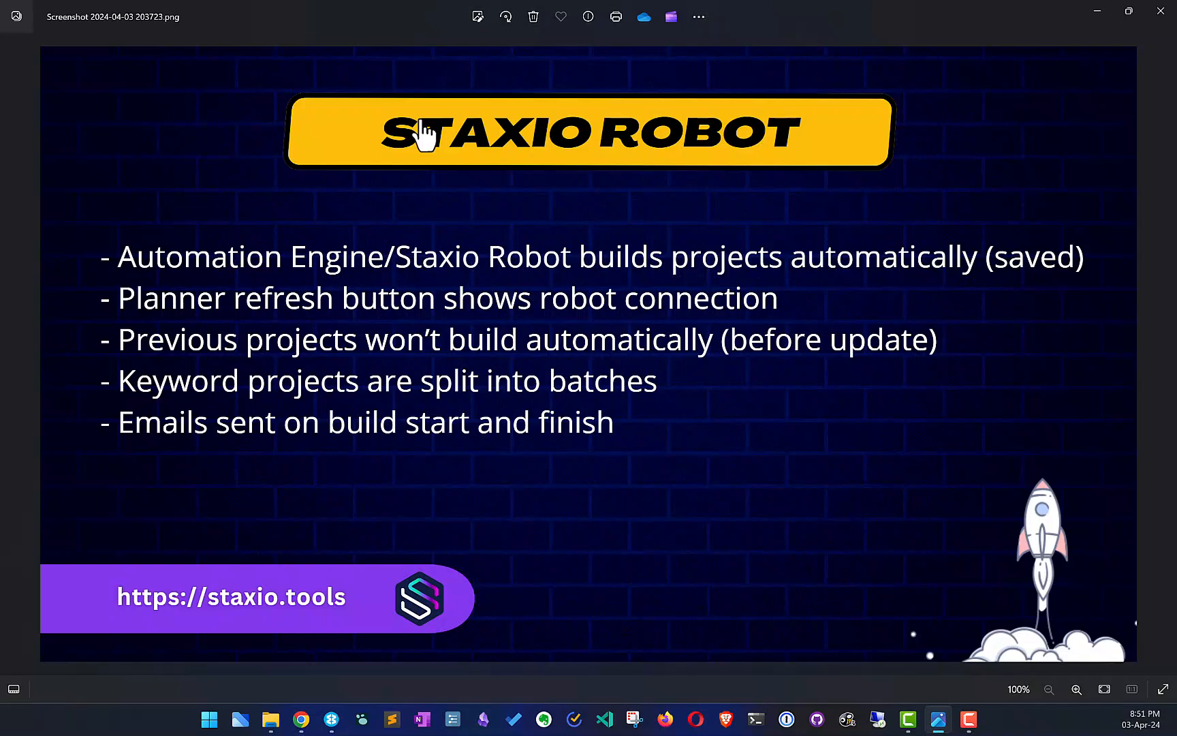
key("alt+Tab")
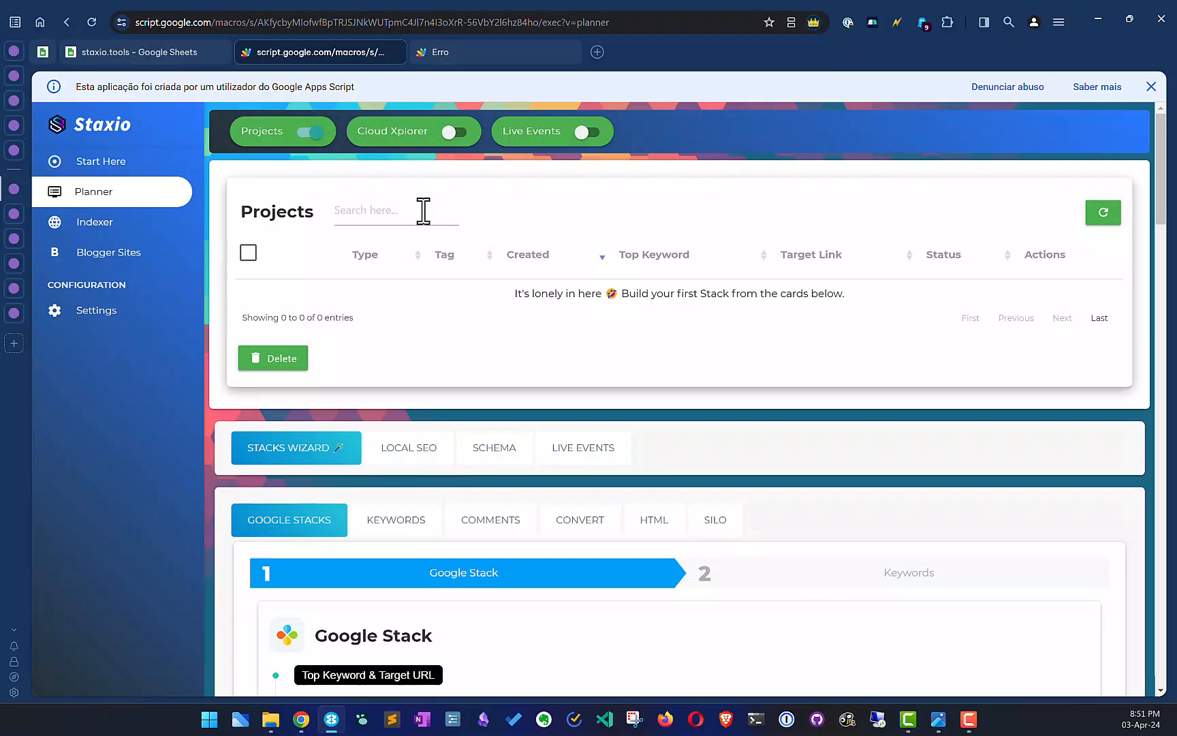
scroll(517, 347, "down", 4)
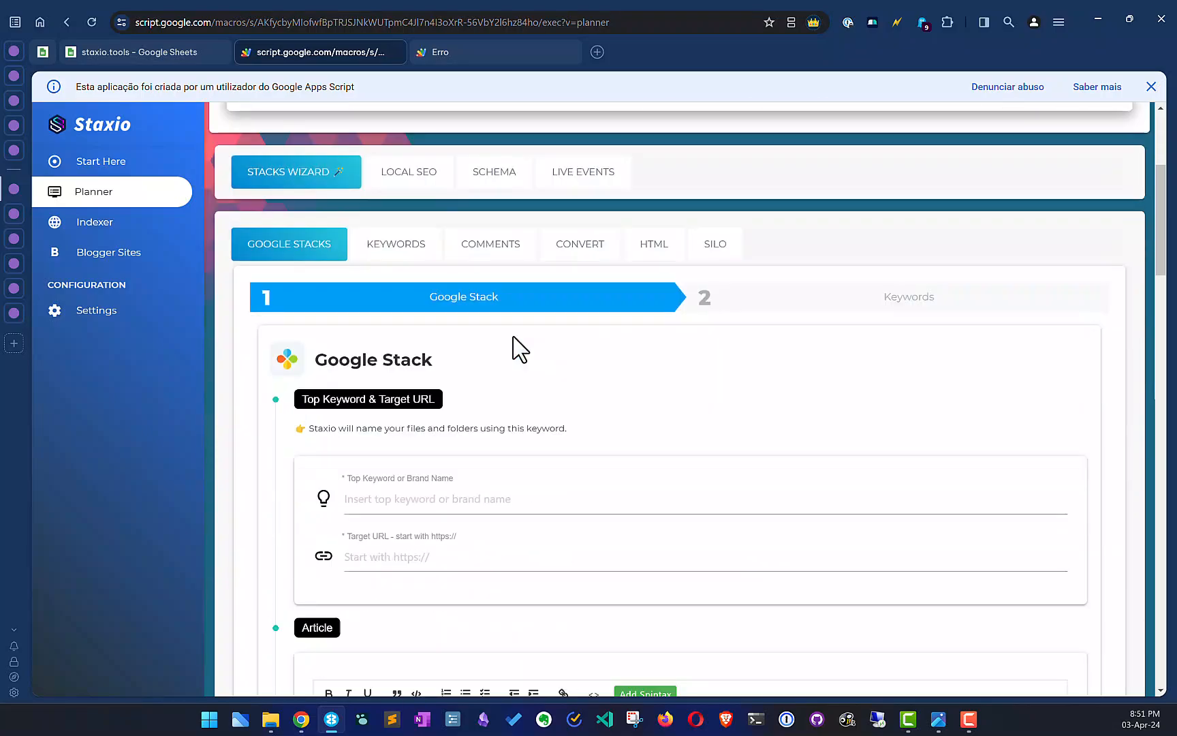
left_click(451, 504)
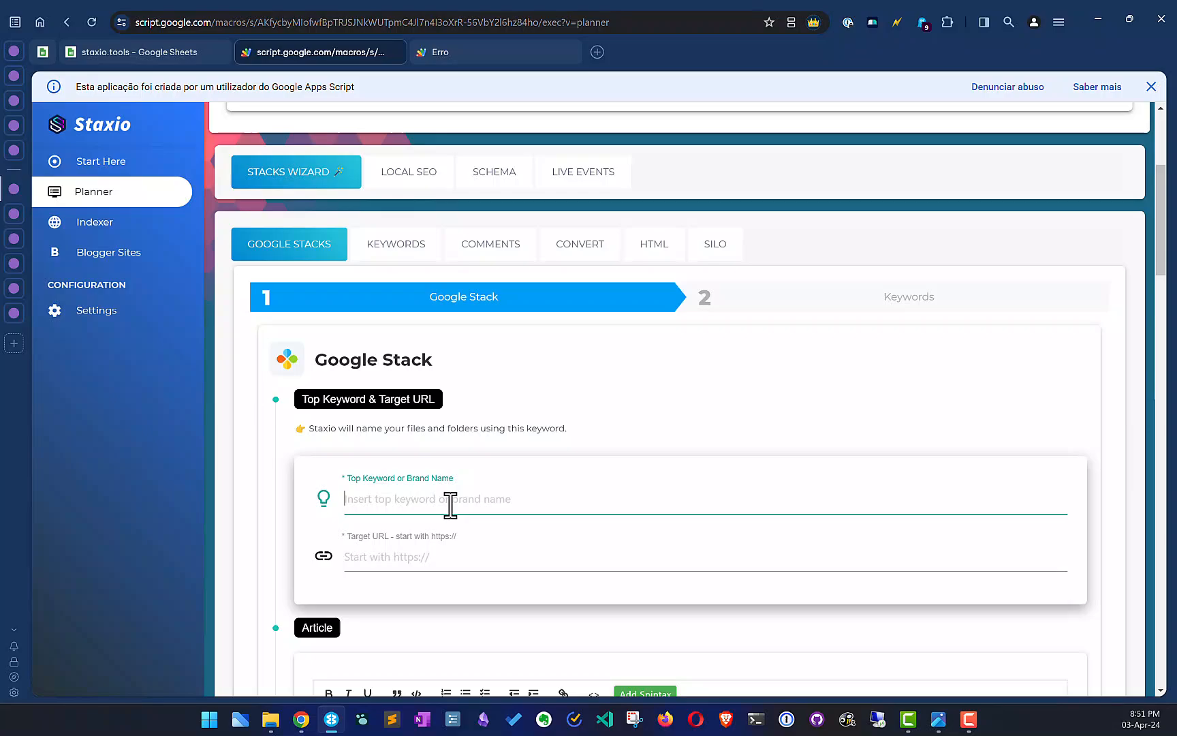
type("batch example")
left_click(457, 557)
type("htt")
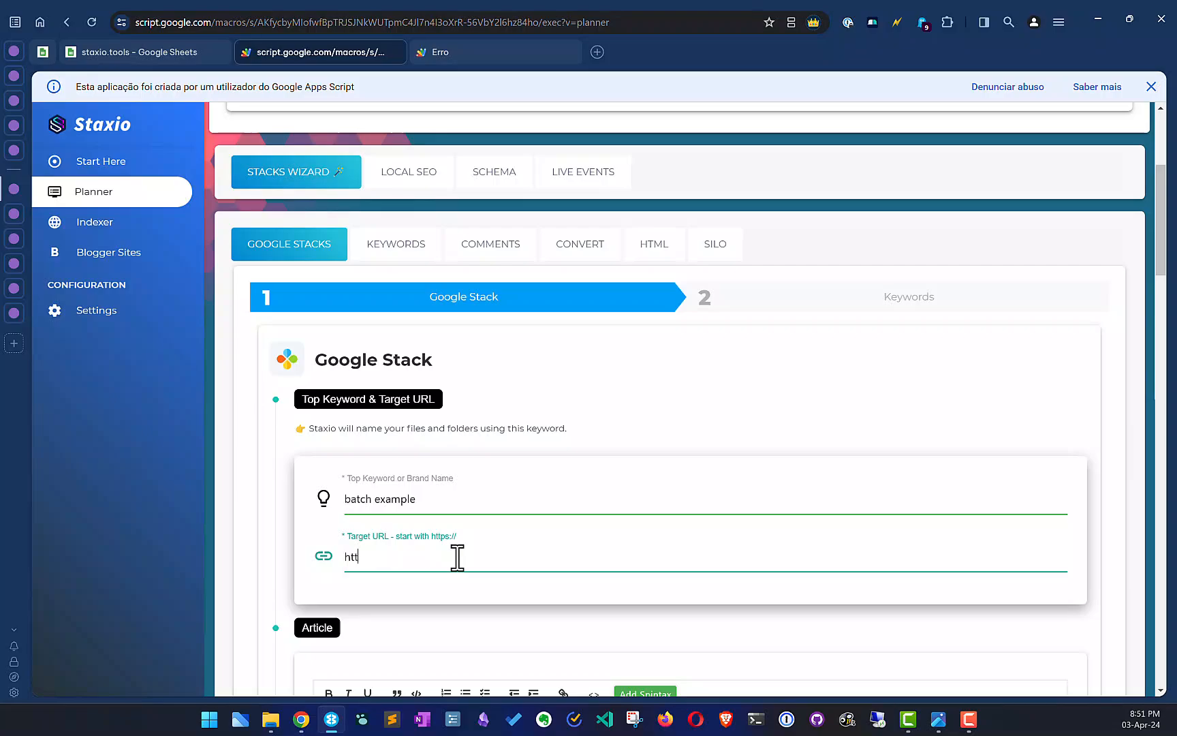
type("ps://staxio.tools")
Step: Advance the Google Stack wizard to its Keywords stage, leaving the remaining optional fields empty
scroll(580, 539, "down", 9)
scroll(582, 539, "down", 20)
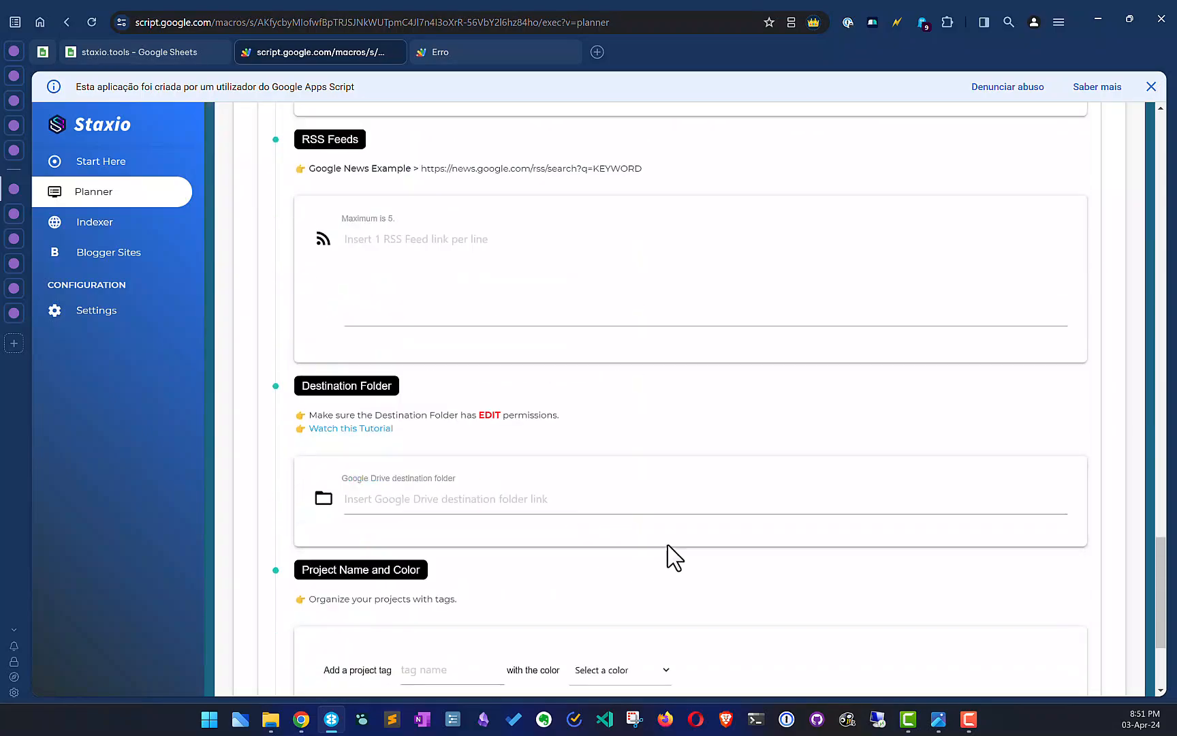
scroll(664, 555, "down", 3)
left_click(1082, 621)
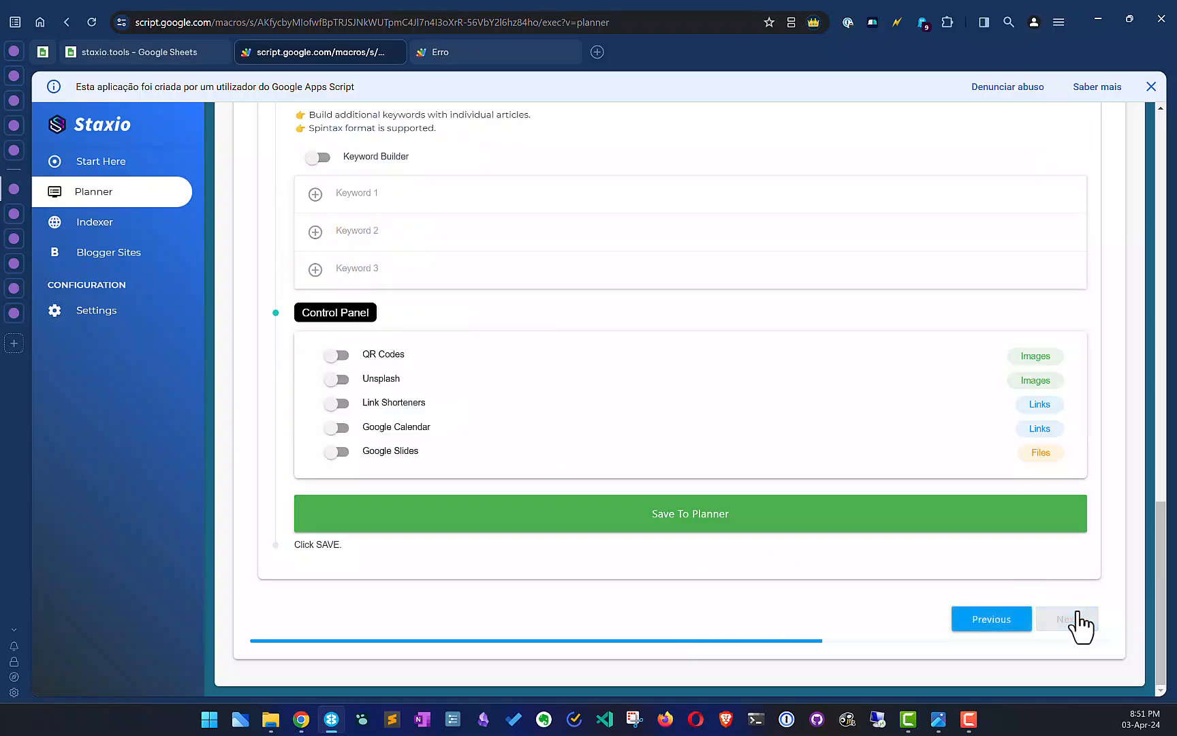
scroll(794, 544, "up", 8)
scroll(797, 540, "up", 8)
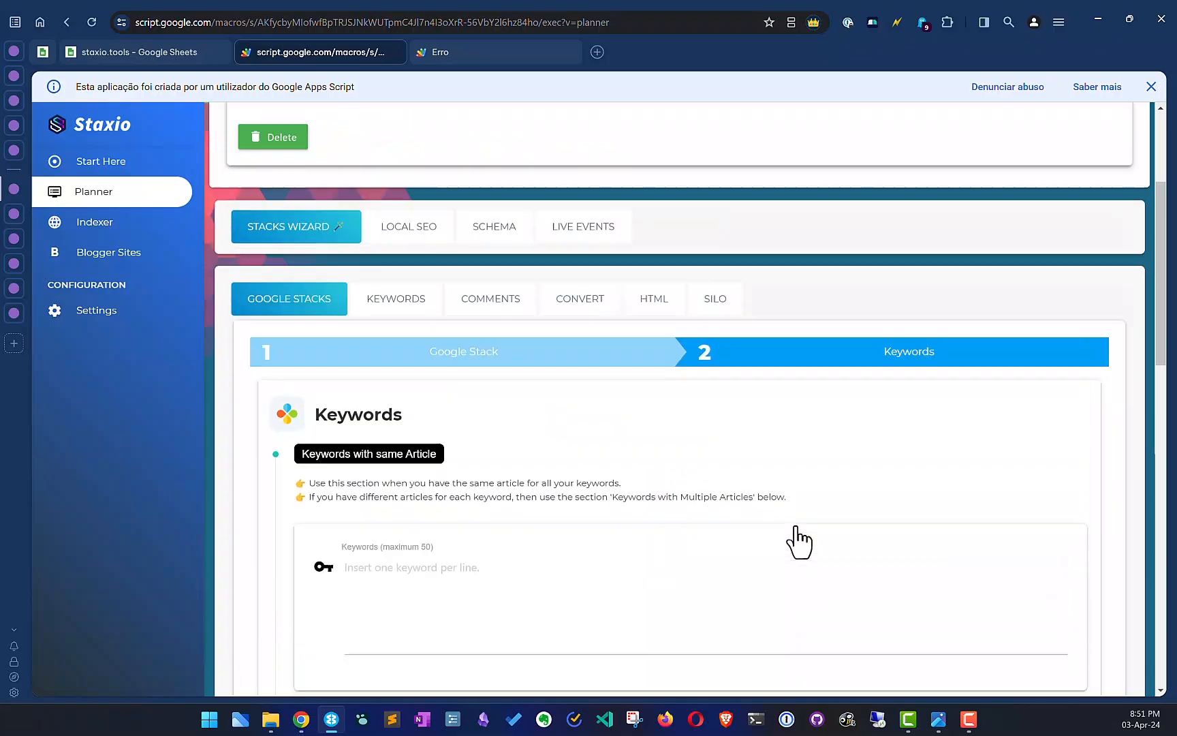
Step: Enter keyword 1 through keyword 18, one per line, under Keywords with same Article
scroll(797, 539, "down", 3)
left_click(506, 450)
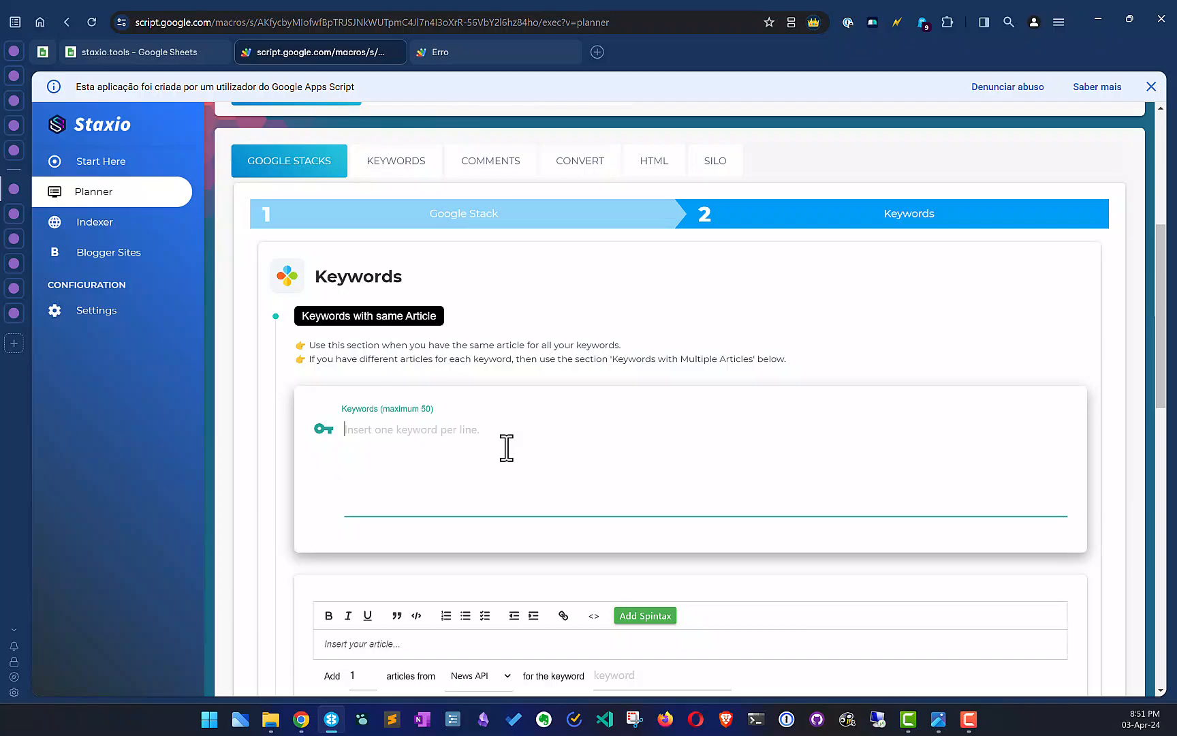
left_click_drag(435, 409, 371, 408)
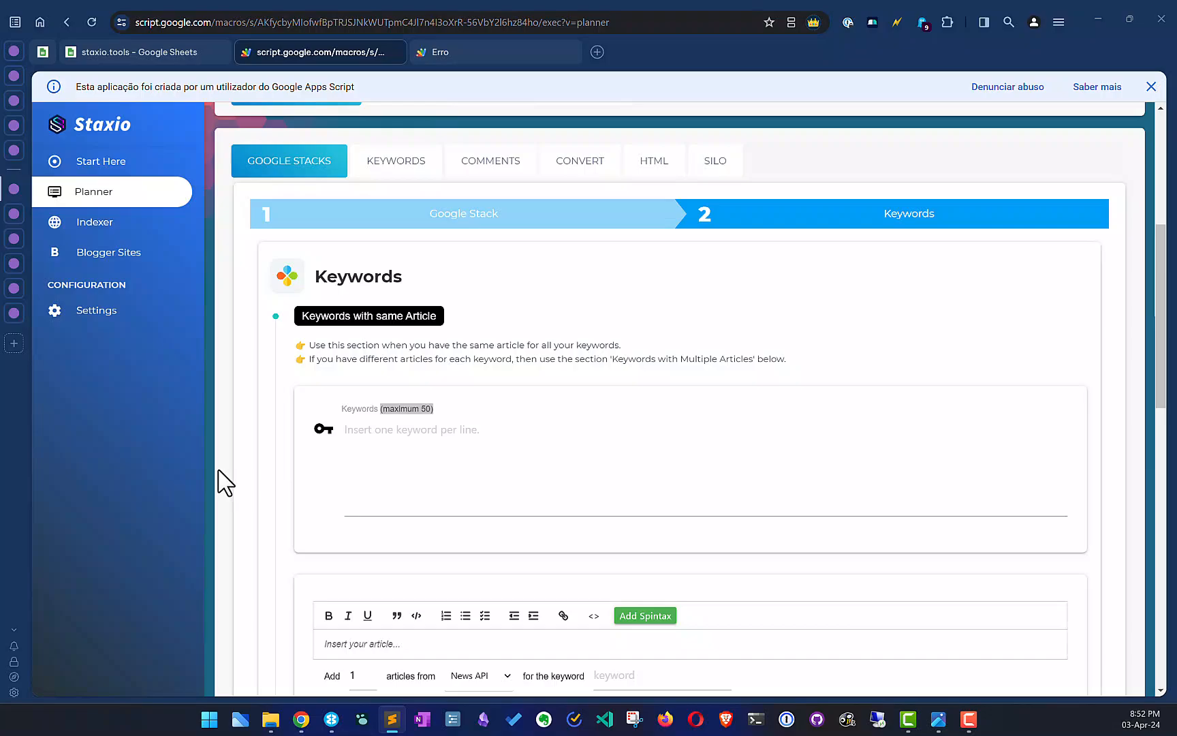
left_click(363, 436)
type("keyword 1 keyword 2 keyword 3 keyword 4 keyword 5 keyword 6 keyword 7 keyword 8 keyword 9 keyword 10 keyword 11 keyword 12 keyword 13 keyword 14 keyword 15 keyword 16 keyword 17 keyword 18")
Step: Write "this is my article" as the shared article for the keywords
scroll(473, 476, "down", 3)
scroll(474, 475, "down", 1)
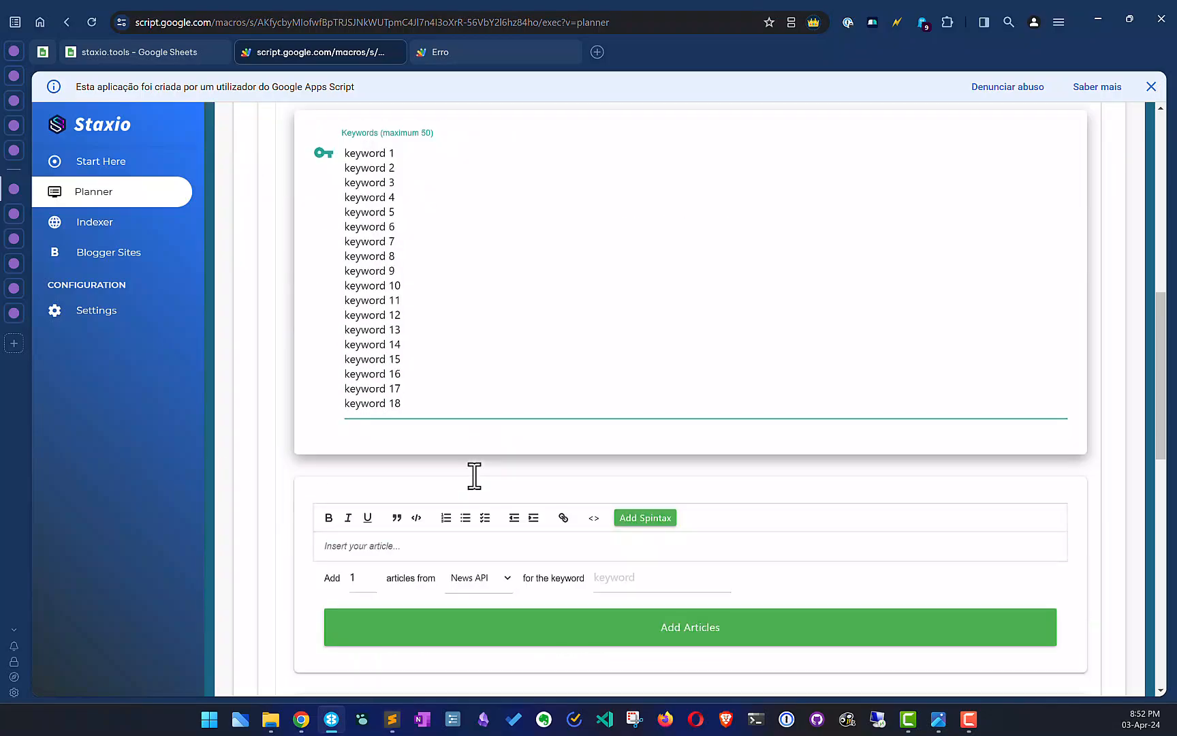
left_click(458, 542)
type("this is my article")
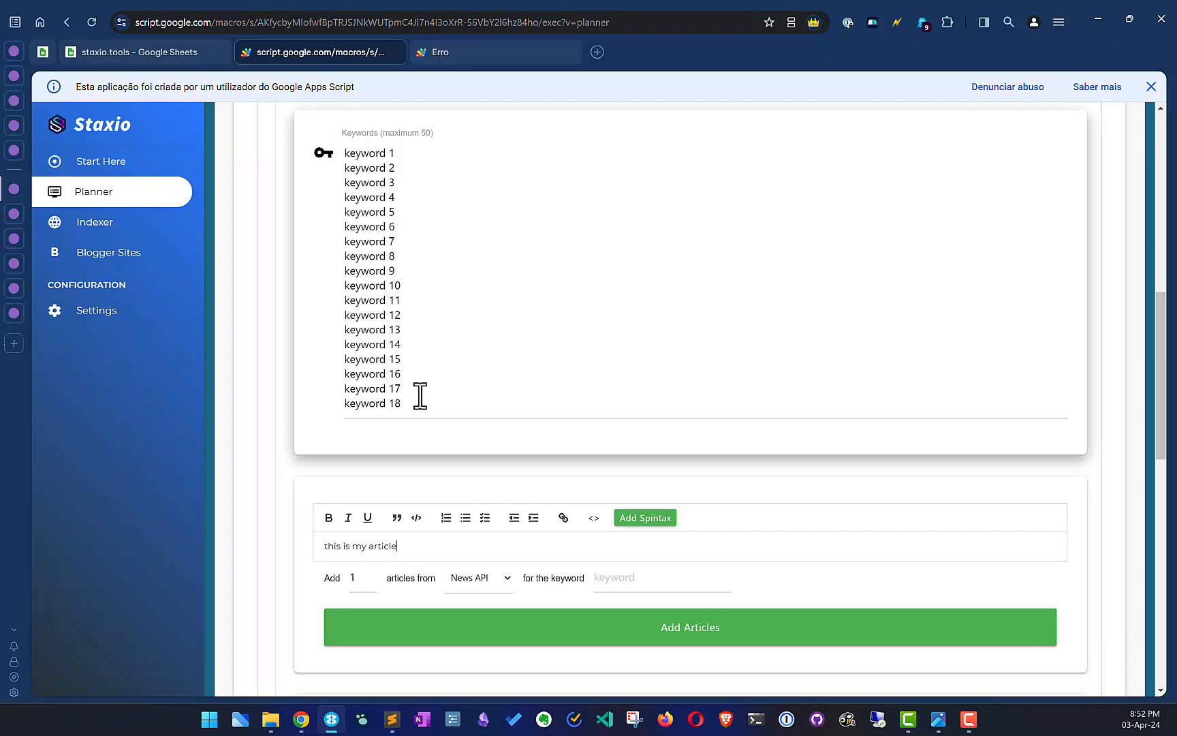
Step: Save the Google Stack with its keywords to the planner, leaving the Control Panel options off
scroll(421, 394, "down", 7)
scroll(420, 394, "down", 4)
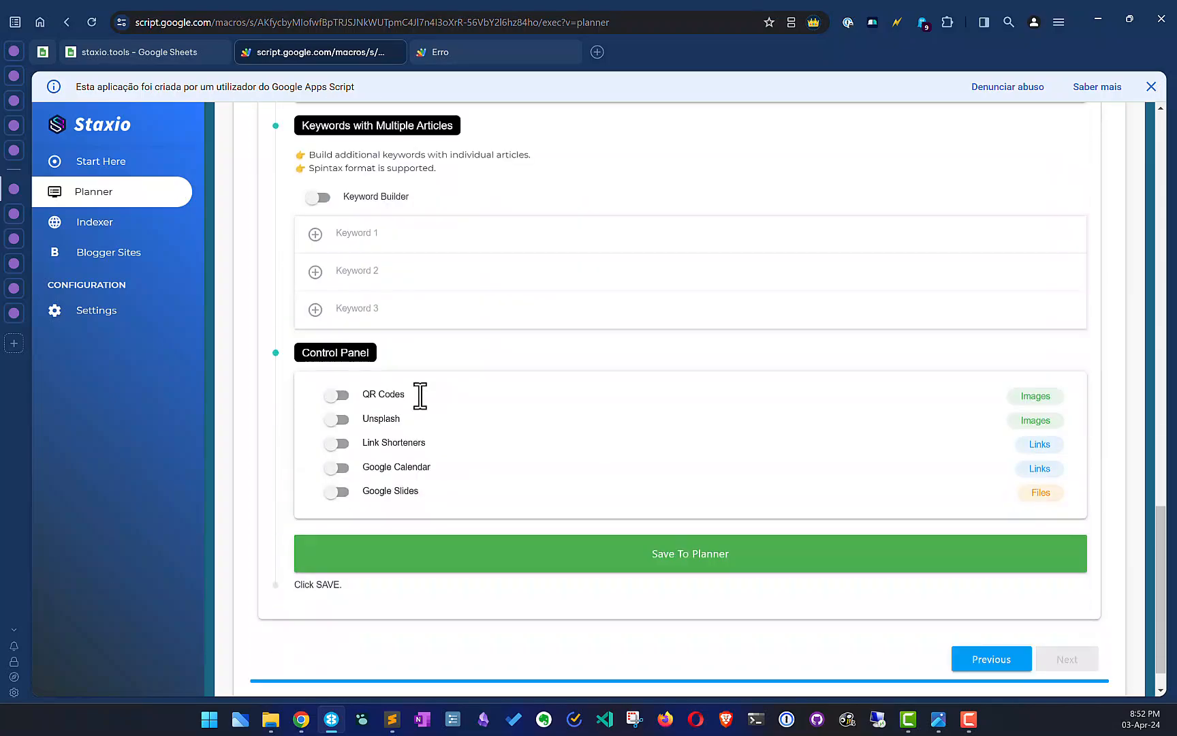
left_click(618, 553)
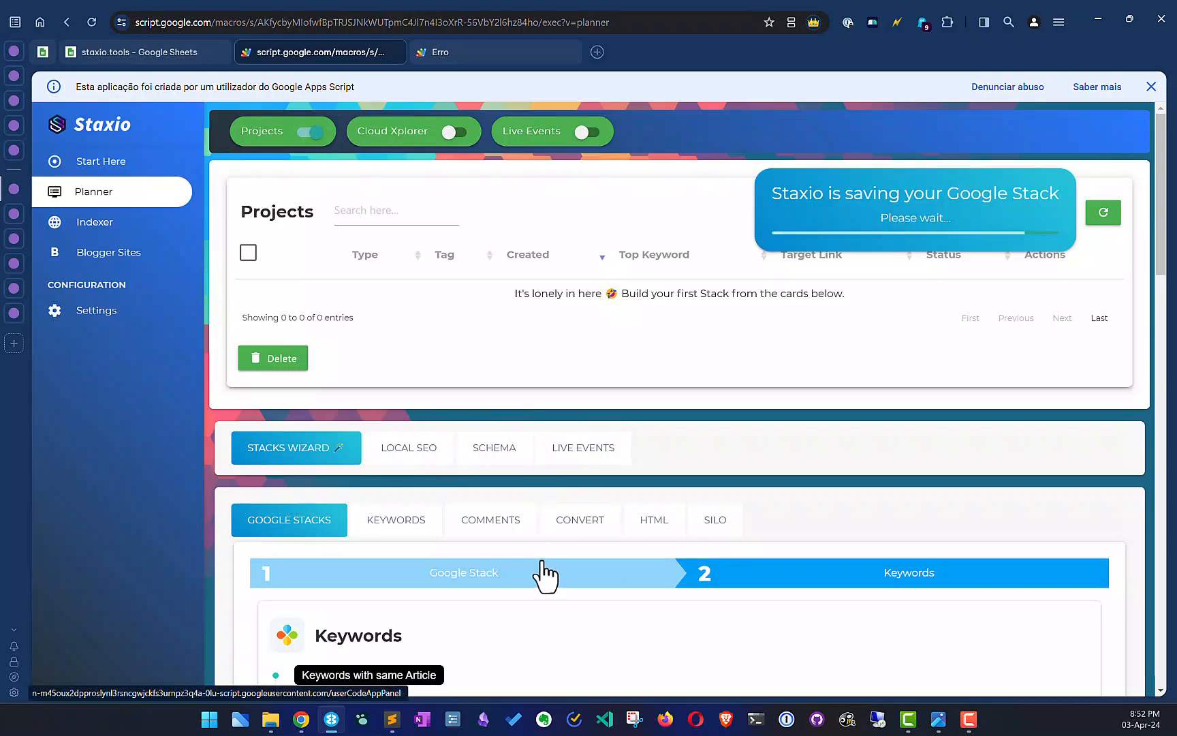
Step: Look over the entered keyword list and the Projects table while the stack is being saved
scroll(583, 588, "down", 5)
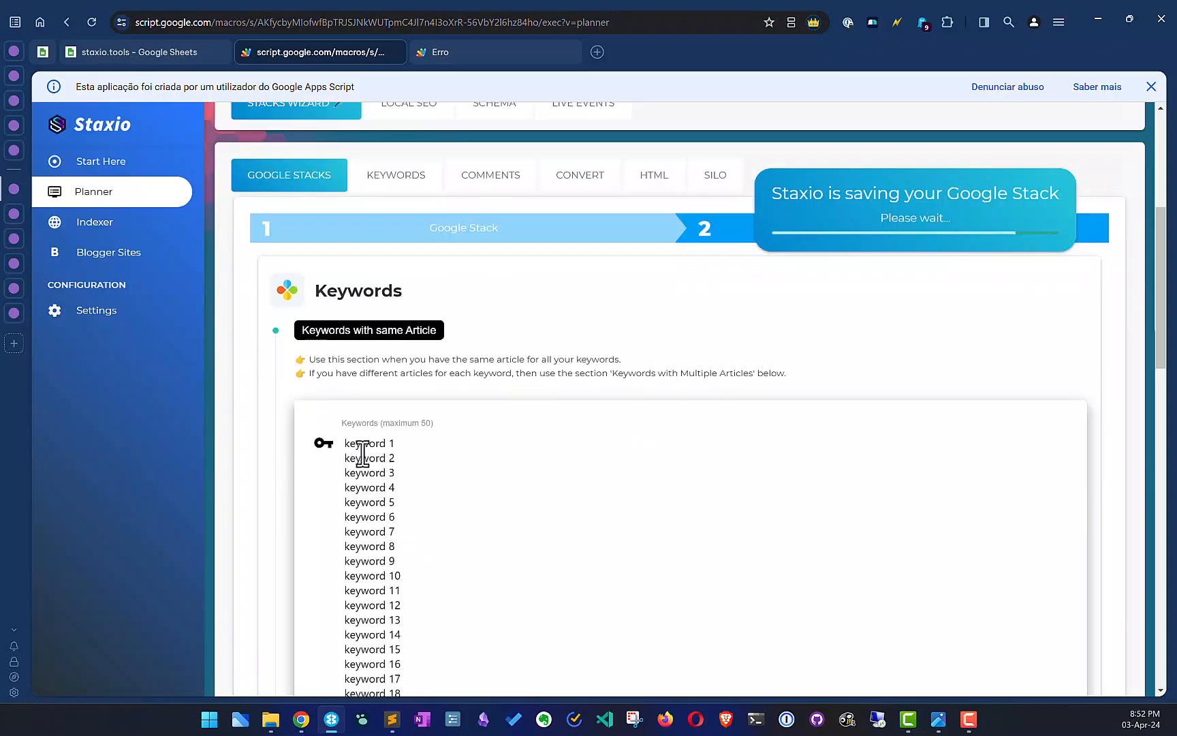
scroll(413, 448, "down", 2)
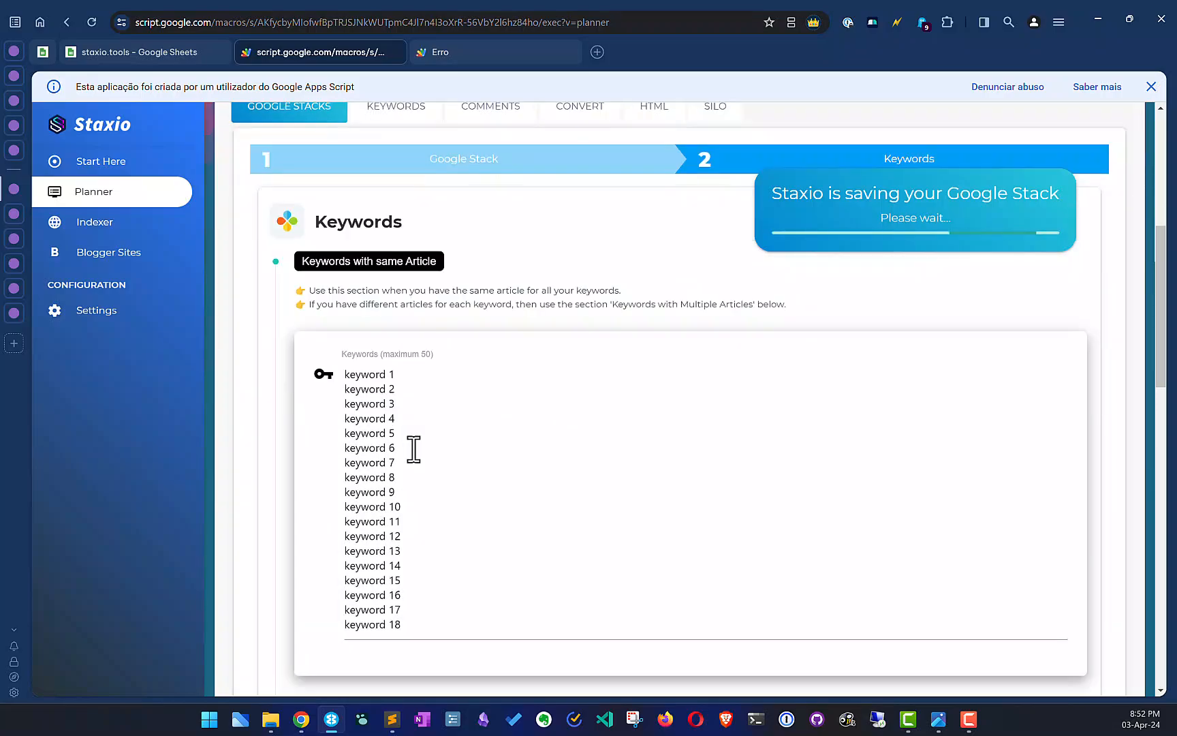
scroll(413, 448, "up", 6)
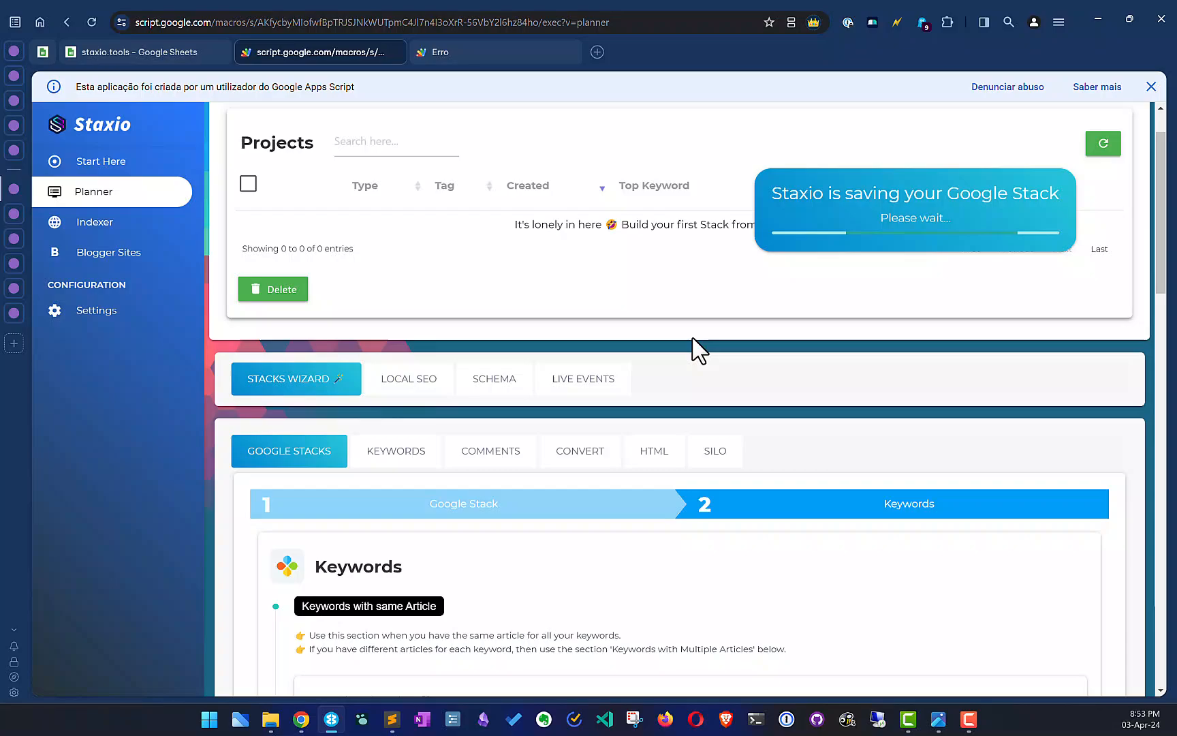
scroll(694, 351, "up", 1)
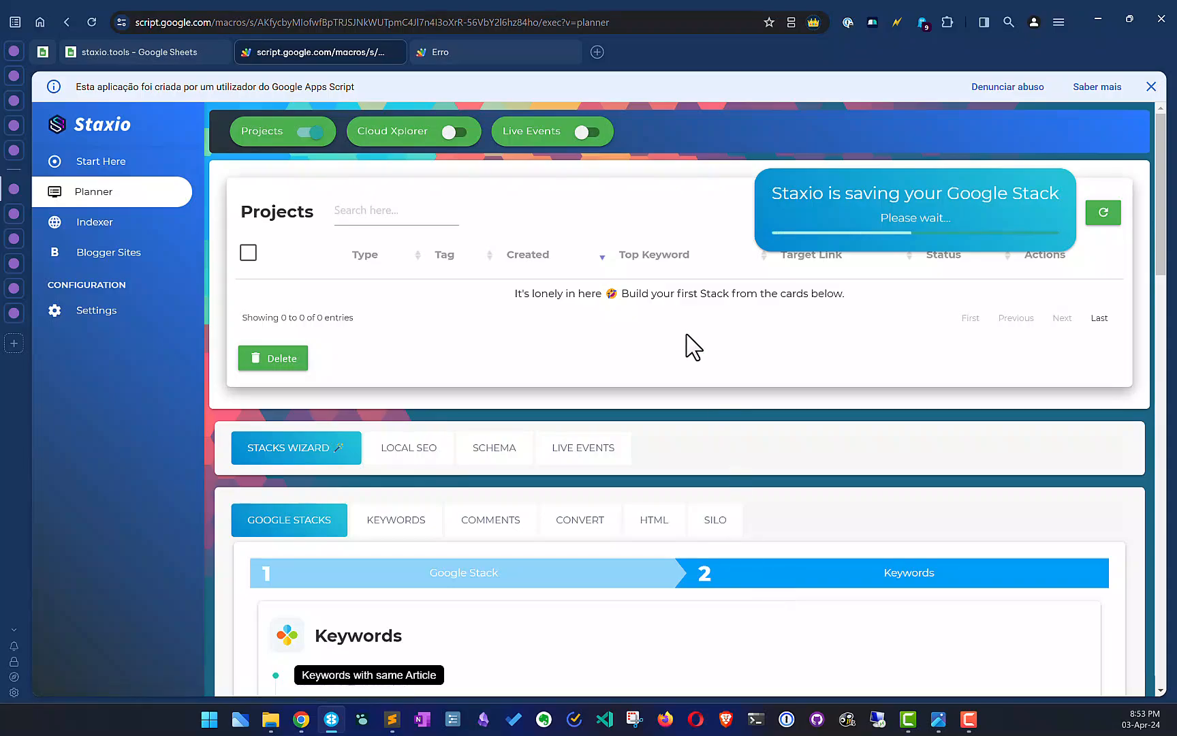
scroll(691, 344, "down", 1)
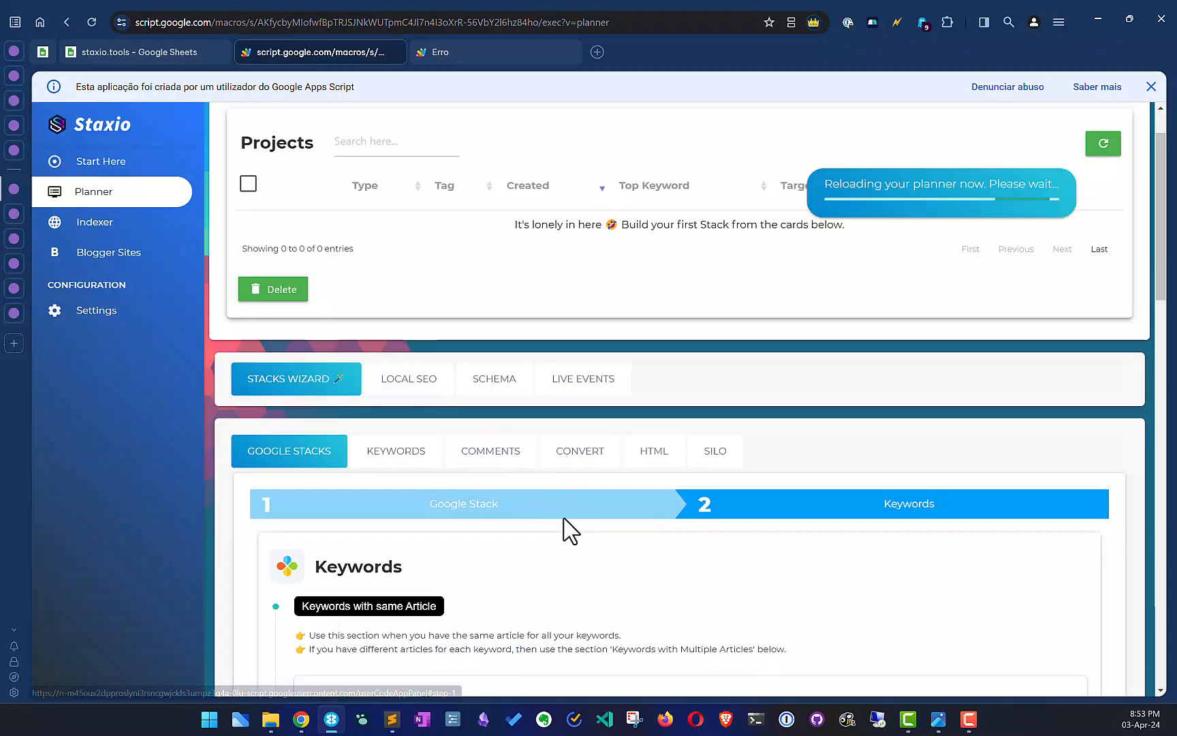
Step: Examine the Comments Builder, return to the Google Stacks form, and inspect the projects in the reloaded planner
left_click(496, 458)
scroll(501, 470, "down", 2)
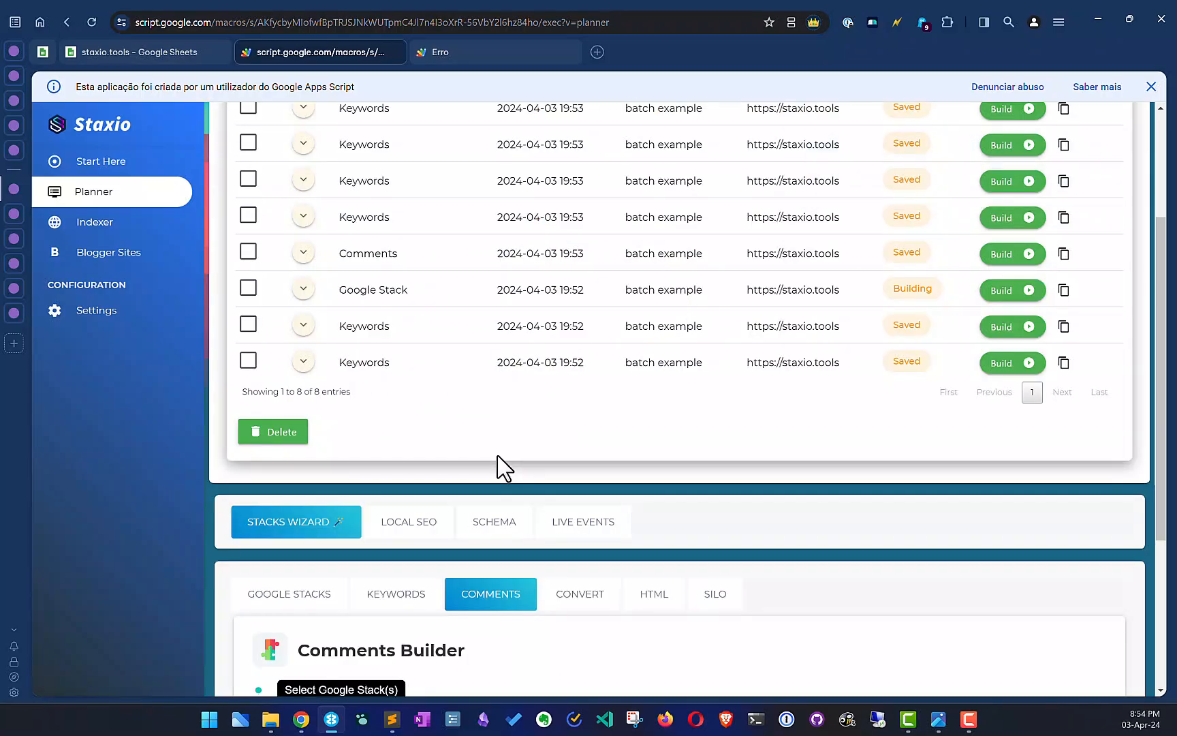
scroll(501, 468, "up", 2)
scroll(501, 468, "down", 4)
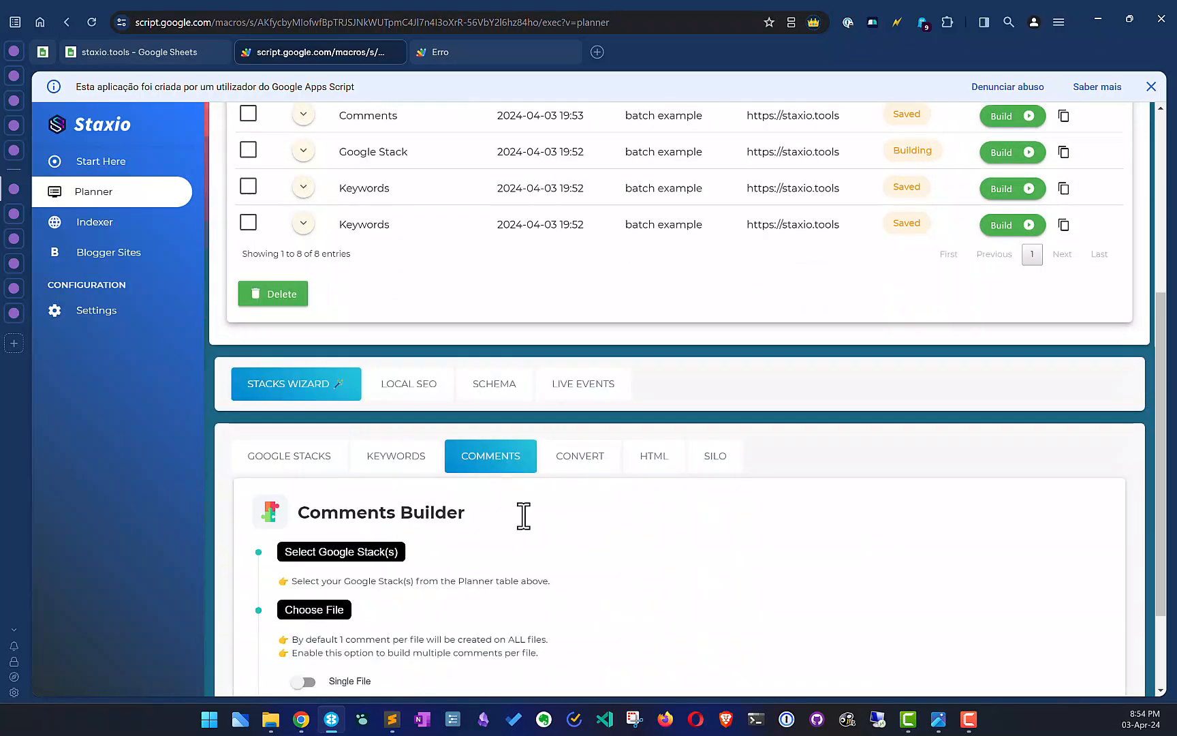
scroll(529, 521, "down", 2)
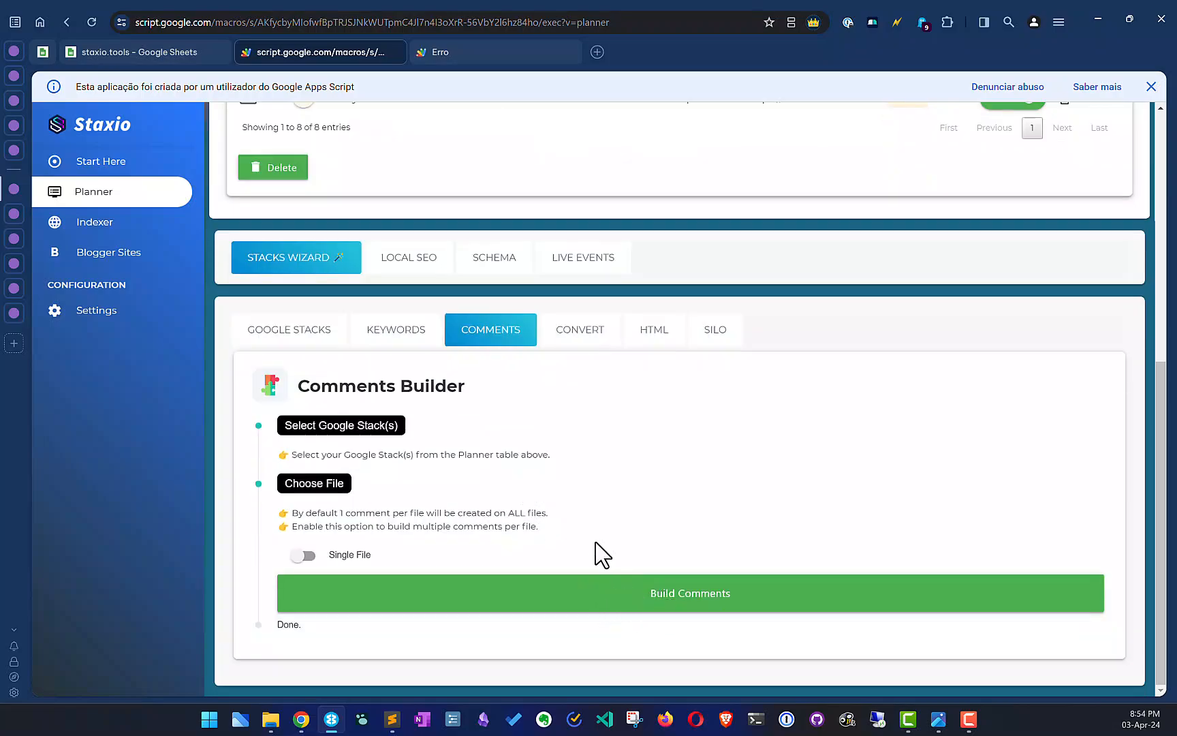
left_click(300, 341)
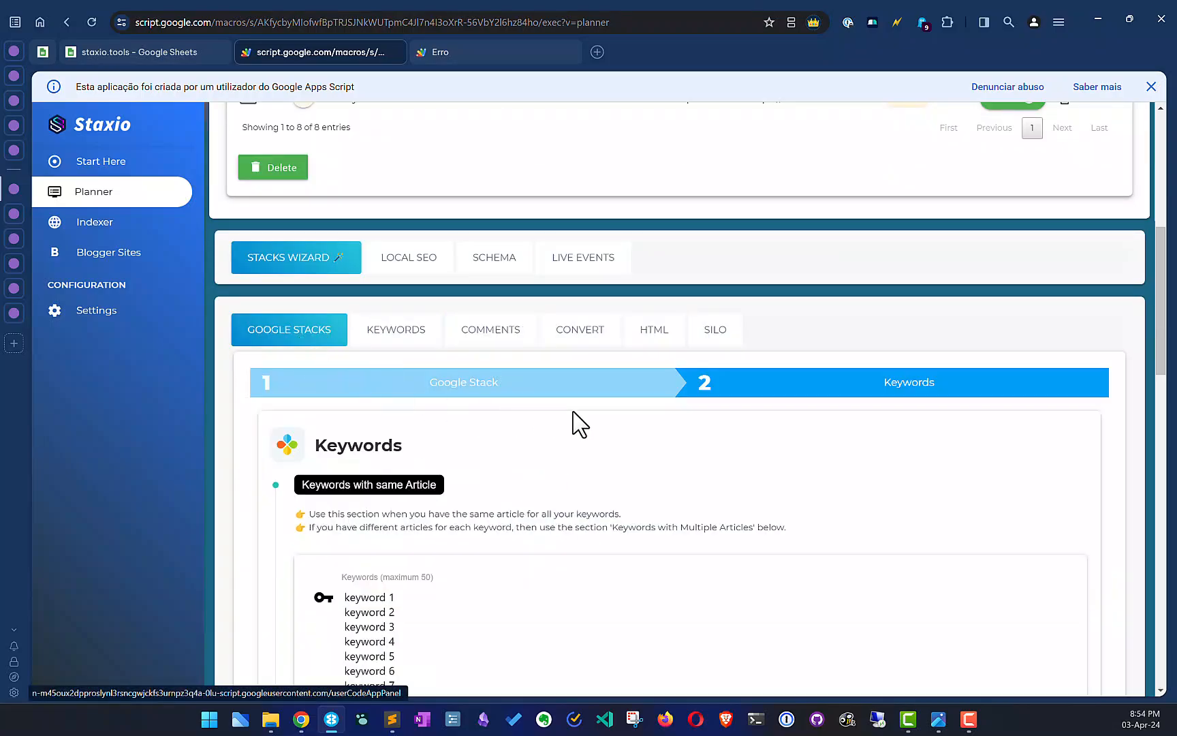
scroll(572, 421, "up", 6)
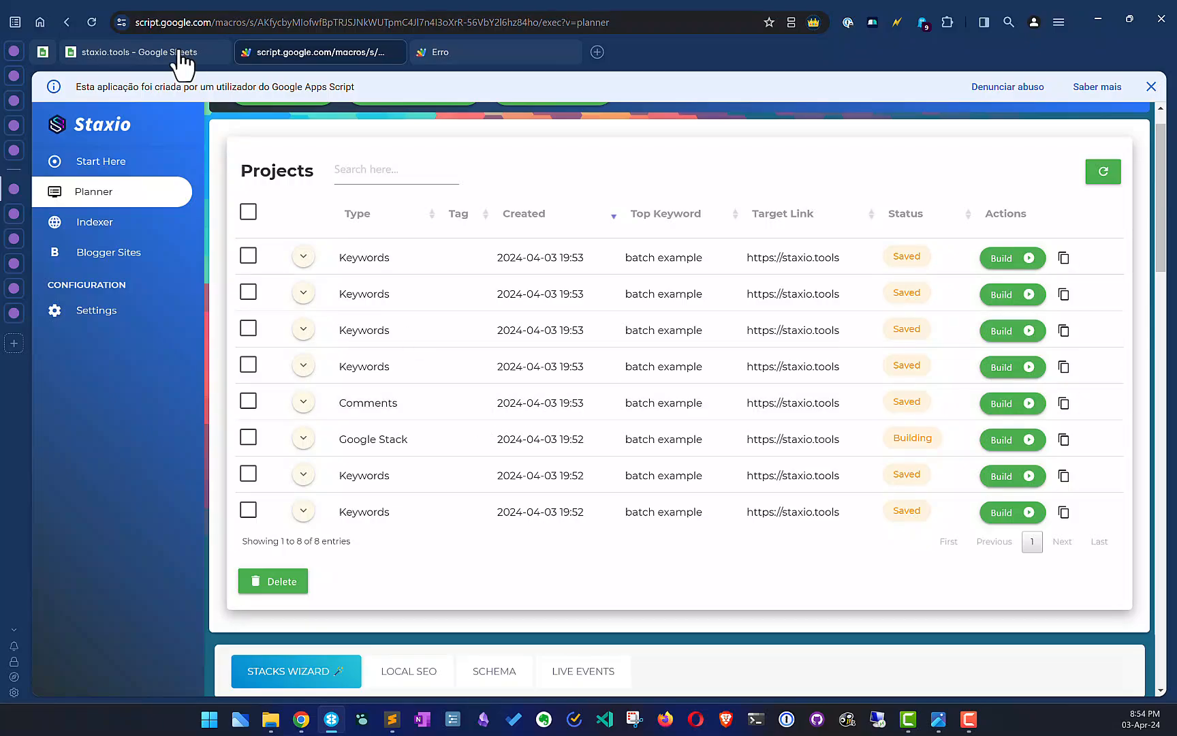
Step: Review the Staxio Robot notes on keyword batches and build emails in the image viewer, and return to the planner
key("alt+Tab")
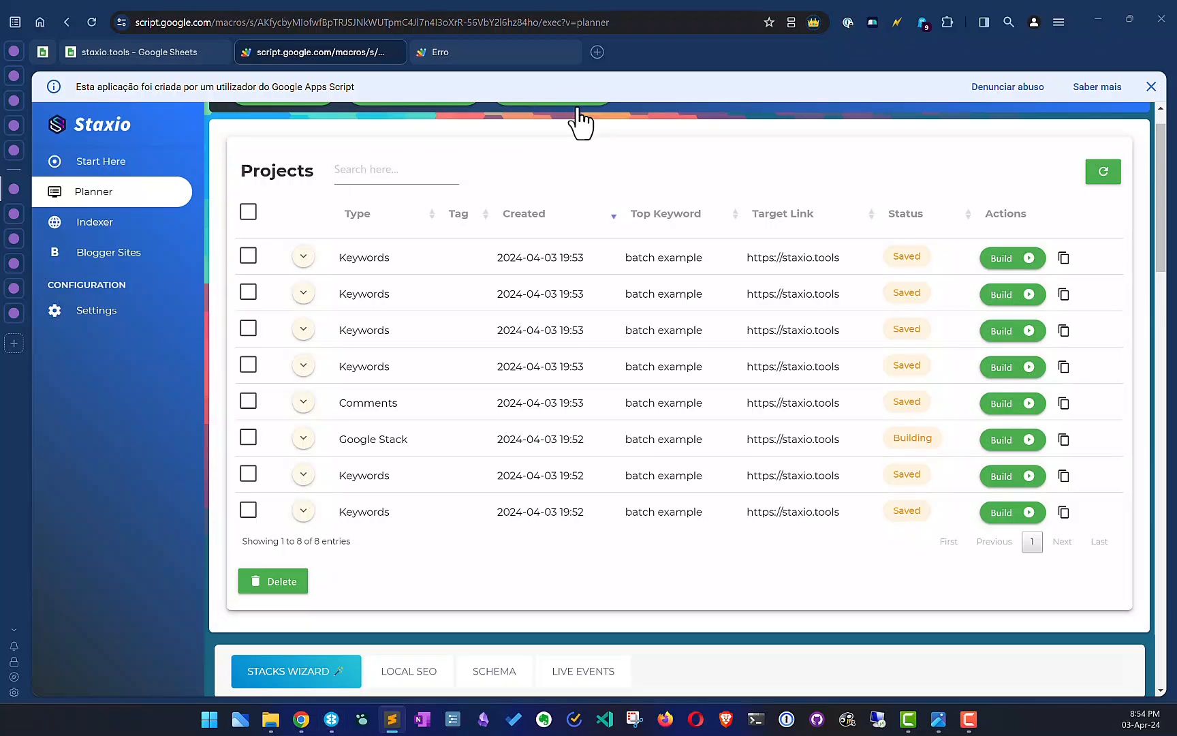
key("alt+Tab")
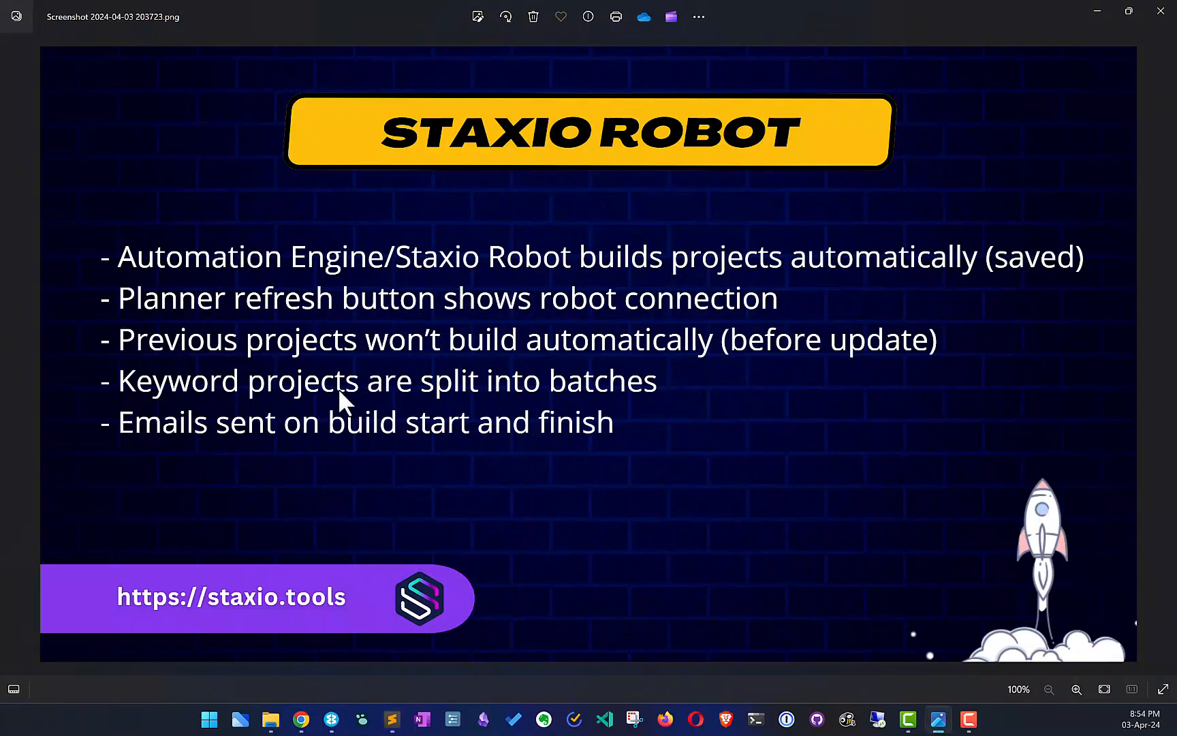
key("alt+Tab")
key("alt+Tab")
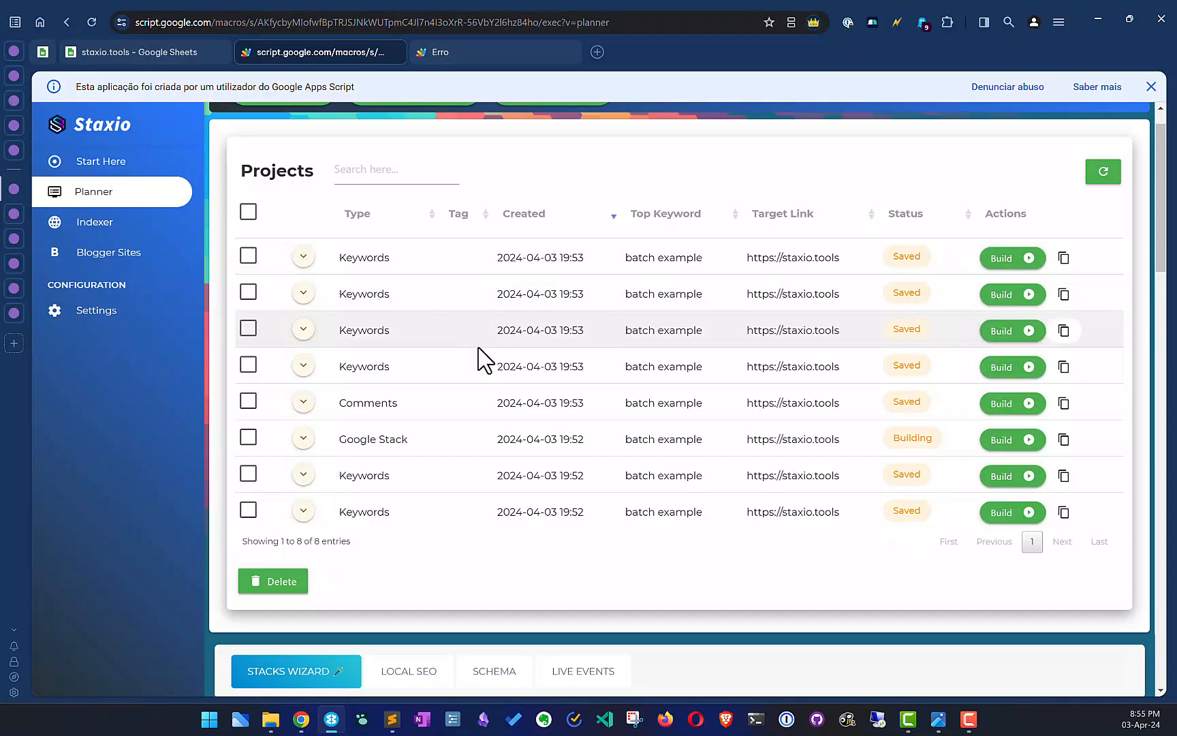
Step: Compare the keyword limit in the Google Stacks form with the one in the Keywords Builder
scroll(483, 358, "down", 5)
scroll(482, 359, "down", 4)
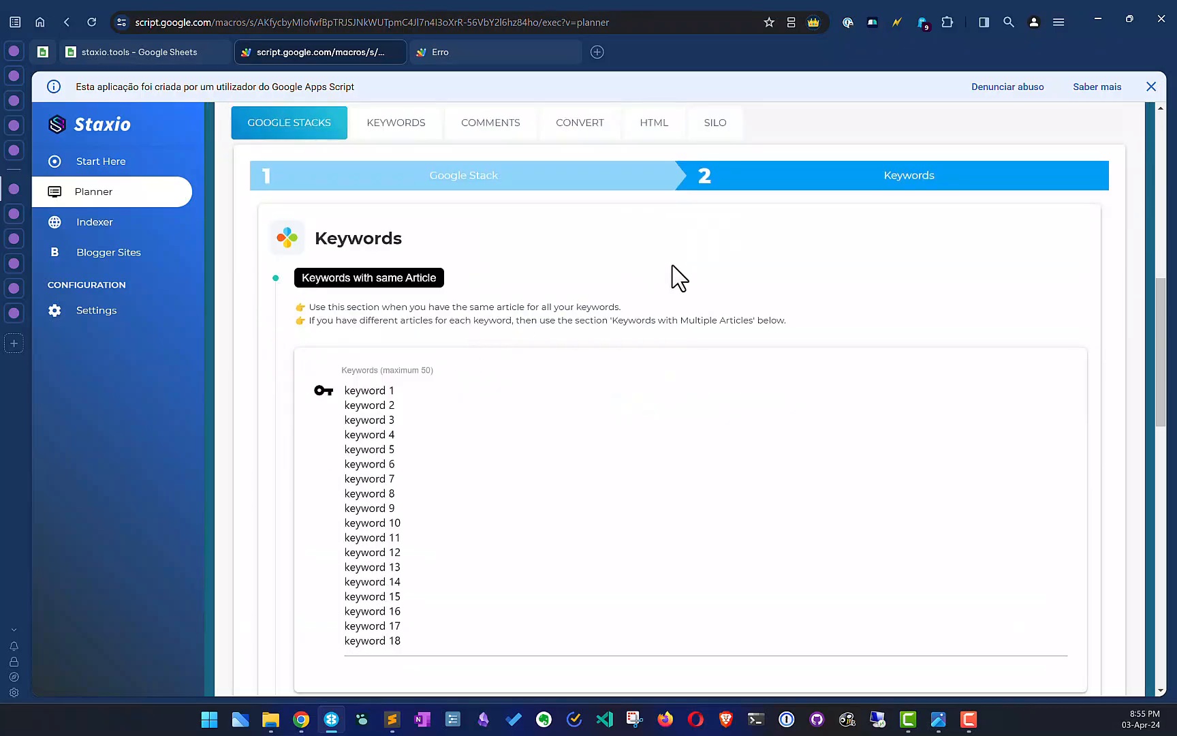
left_click_drag(442, 371, 379, 370)
left_click(397, 130)
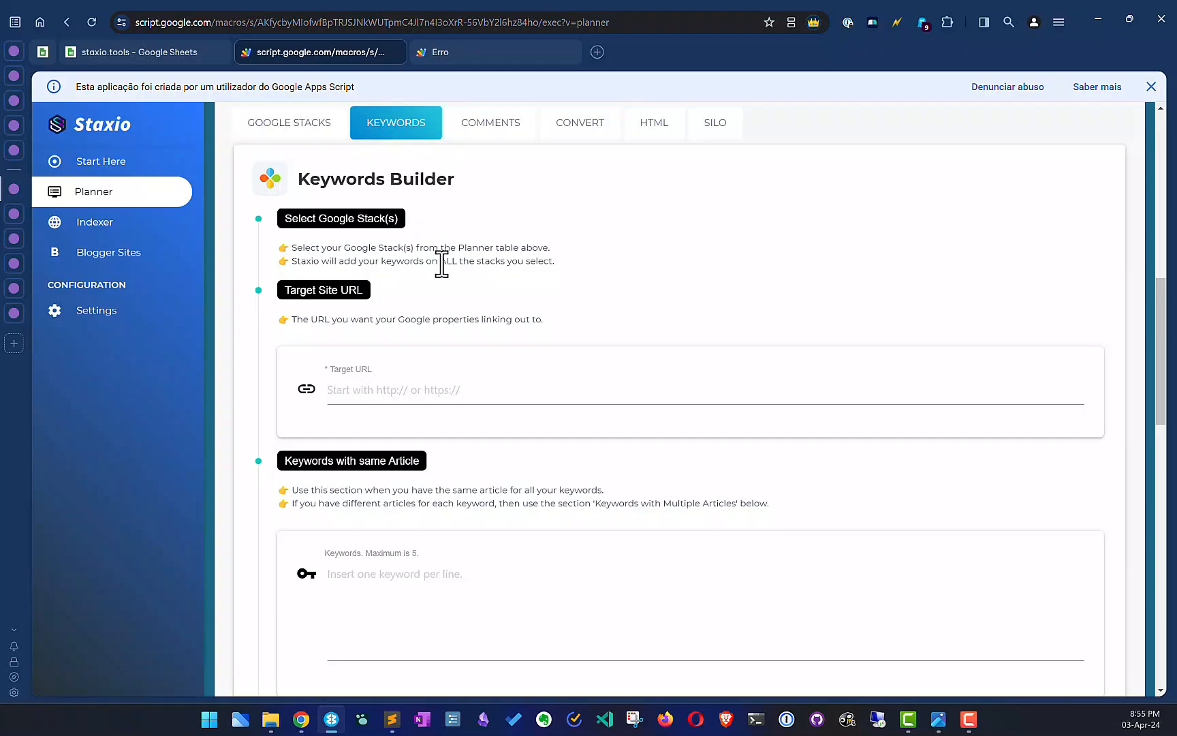
scroll(441, 264, "down", 6)
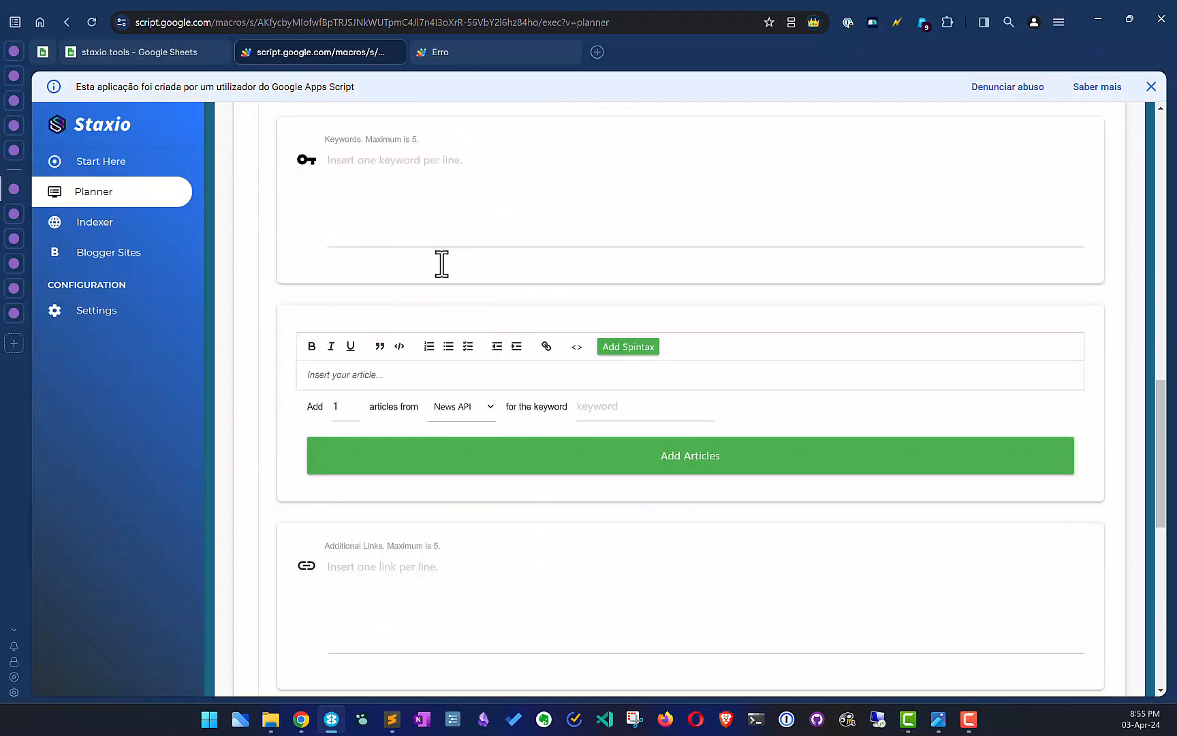
scroll(442, 265, "up", 10)
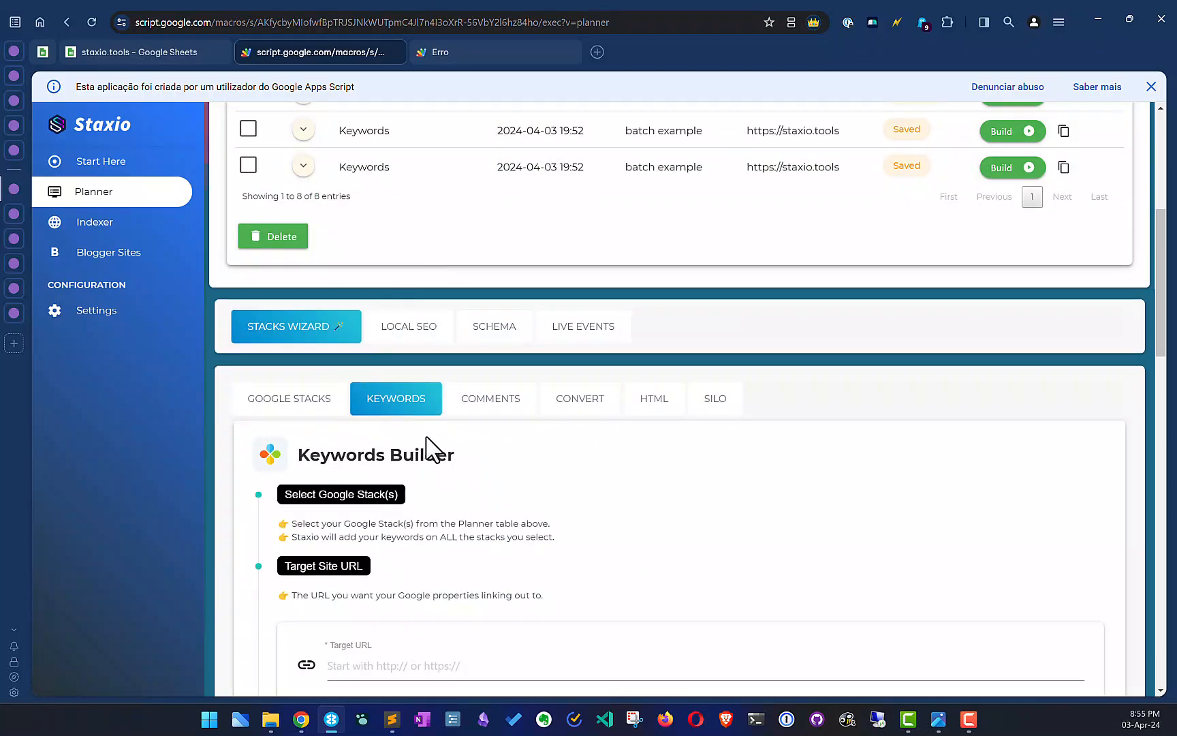
Step: Look through the Keywords Builder form and select the Google Stack project in the Projects table
scroll(428, 450, "down", 15)
scroll(431, 450, "down", 3)
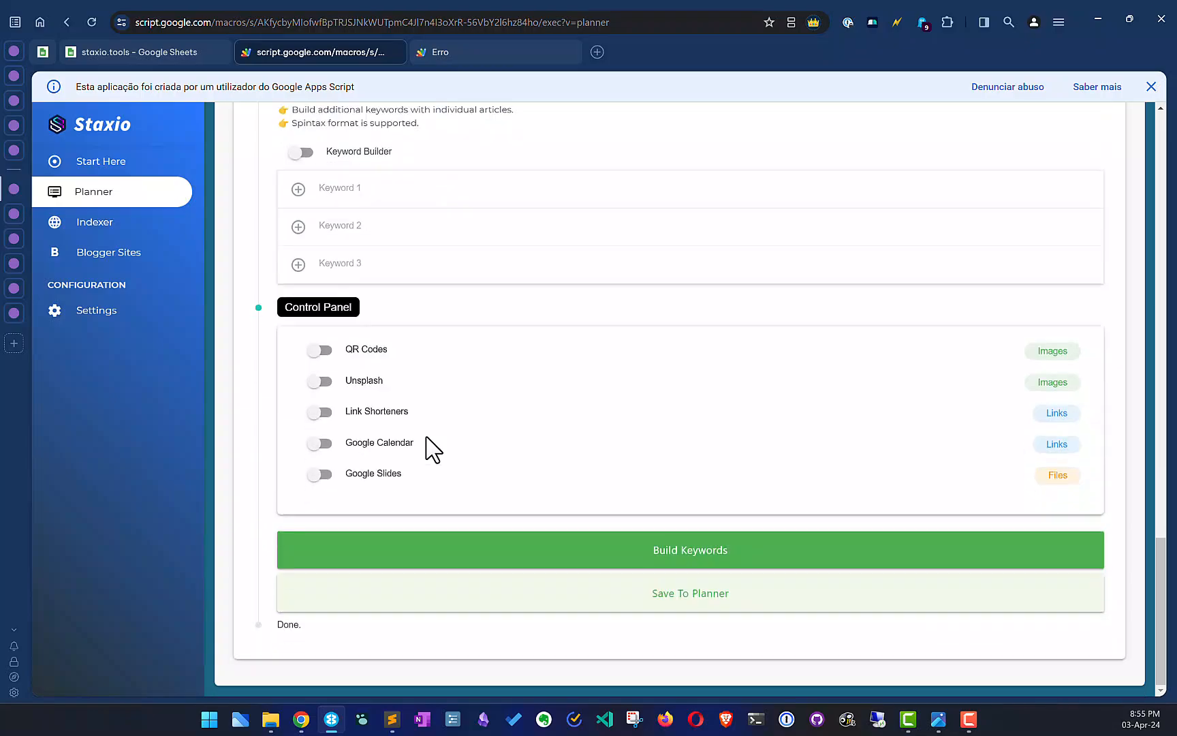
scroll(431, 450, "up", 16)
scroll(432, 449, "up", 8)
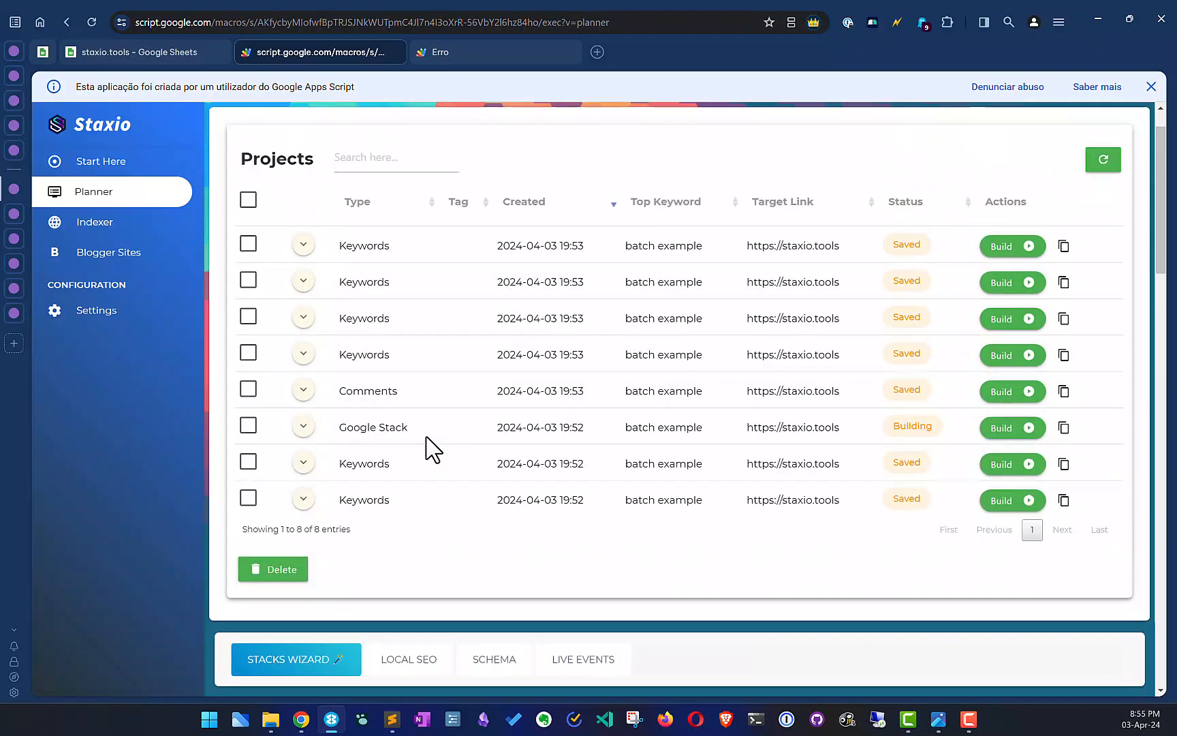
left_click(248, 426)
Step: Go over the Target URL, same-article keywords and multiple-article sections of the Keywords Builder without entering values
scroll(468, 446, "down", 6)
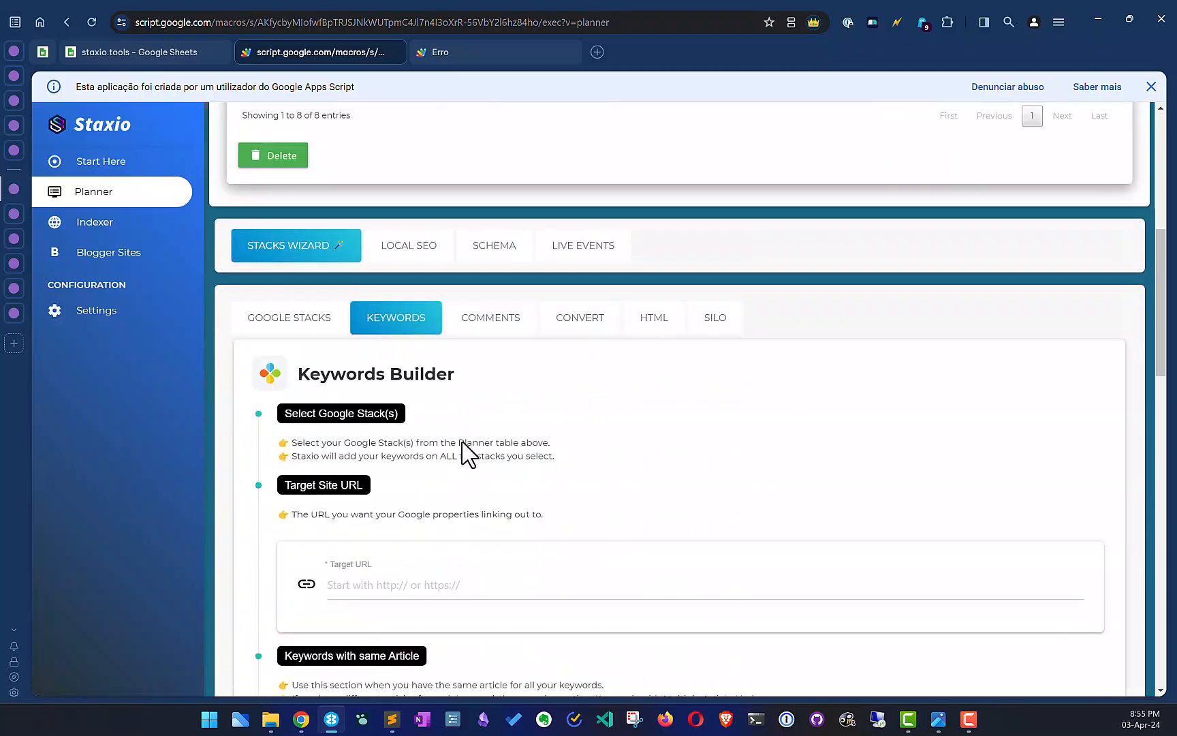
left_click(381, 584)
scroll(381, 585, "down", 3)
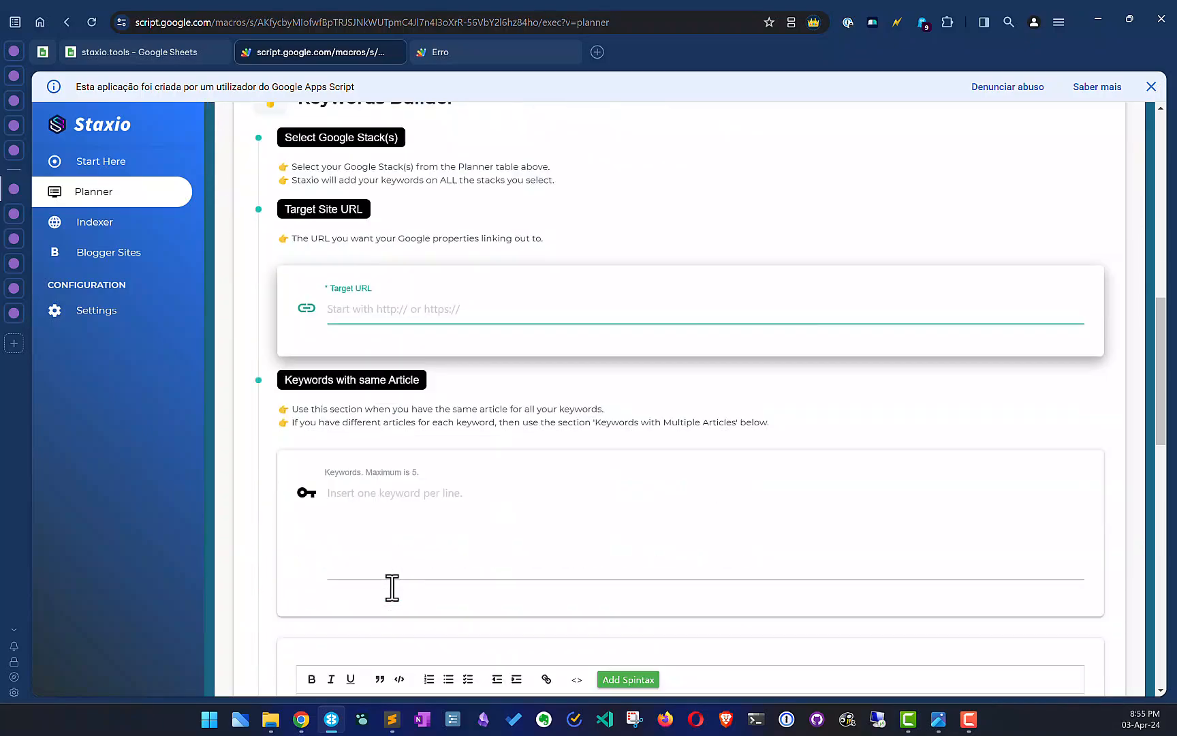
left_click(399, 500)
scroll(400, 502, "down", 5)
scroll(400, 503, "down", 5)
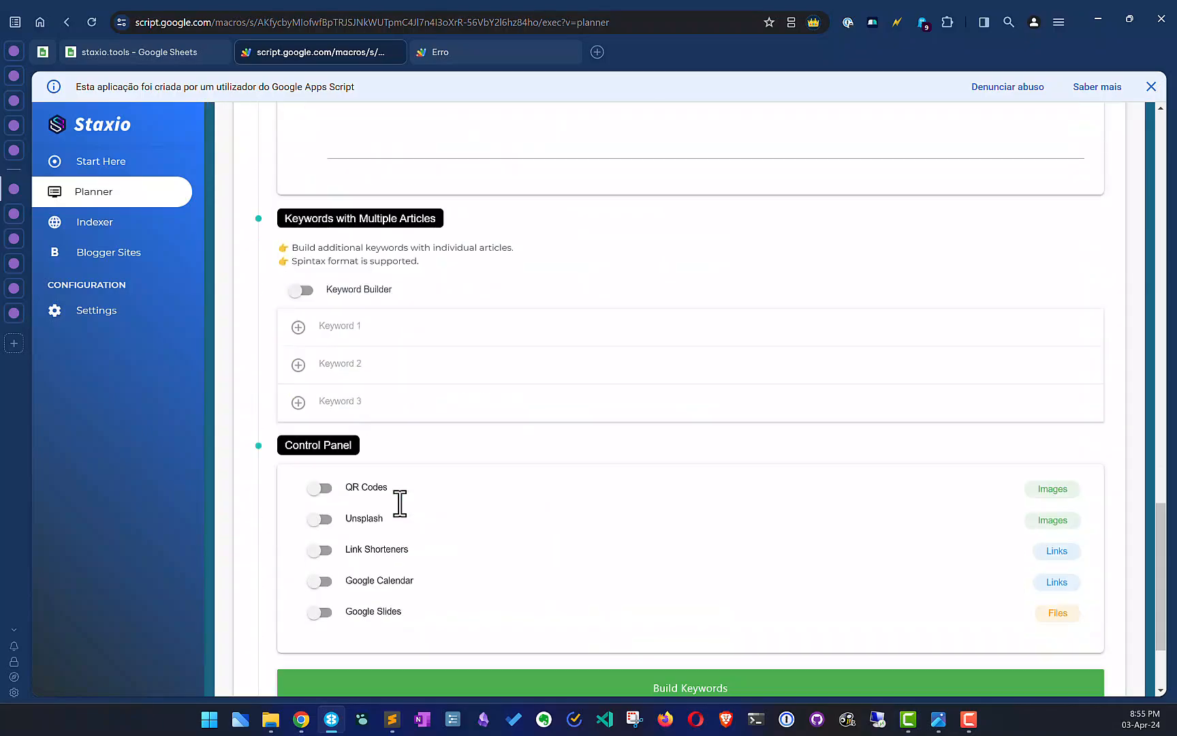
Step: Turn the Keyword Builder option for multiple articles on and off again, and return to the Projects table
left_click(300, 293)
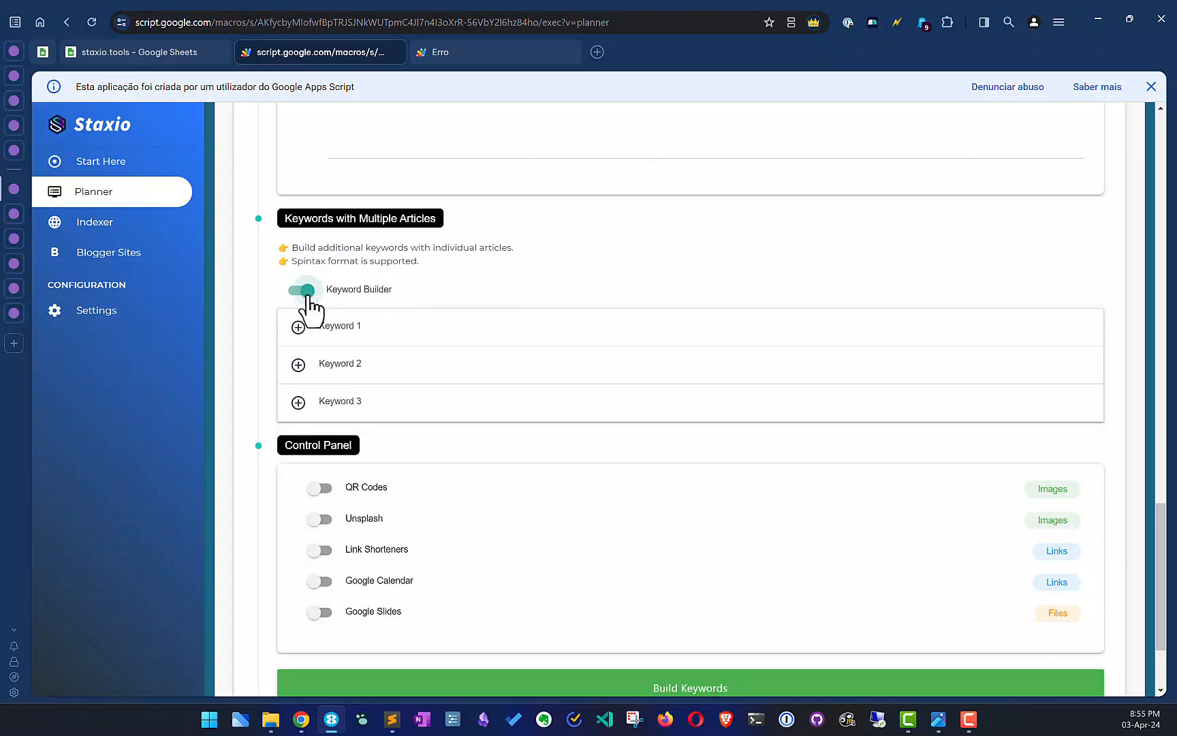
left_click(308, 293)
scroll(395, 302, "up", 20)
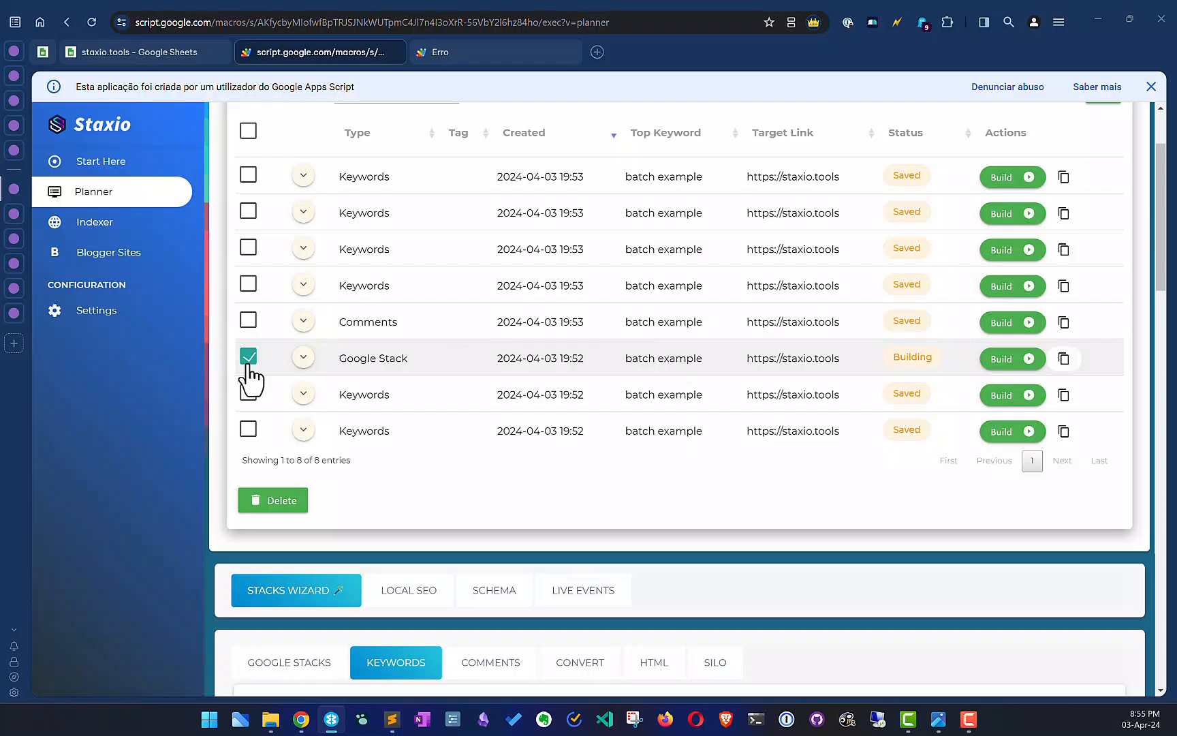
Step: Check the Staxio Robot notes in the image viewer and return to the planner
key("alt+Tab")
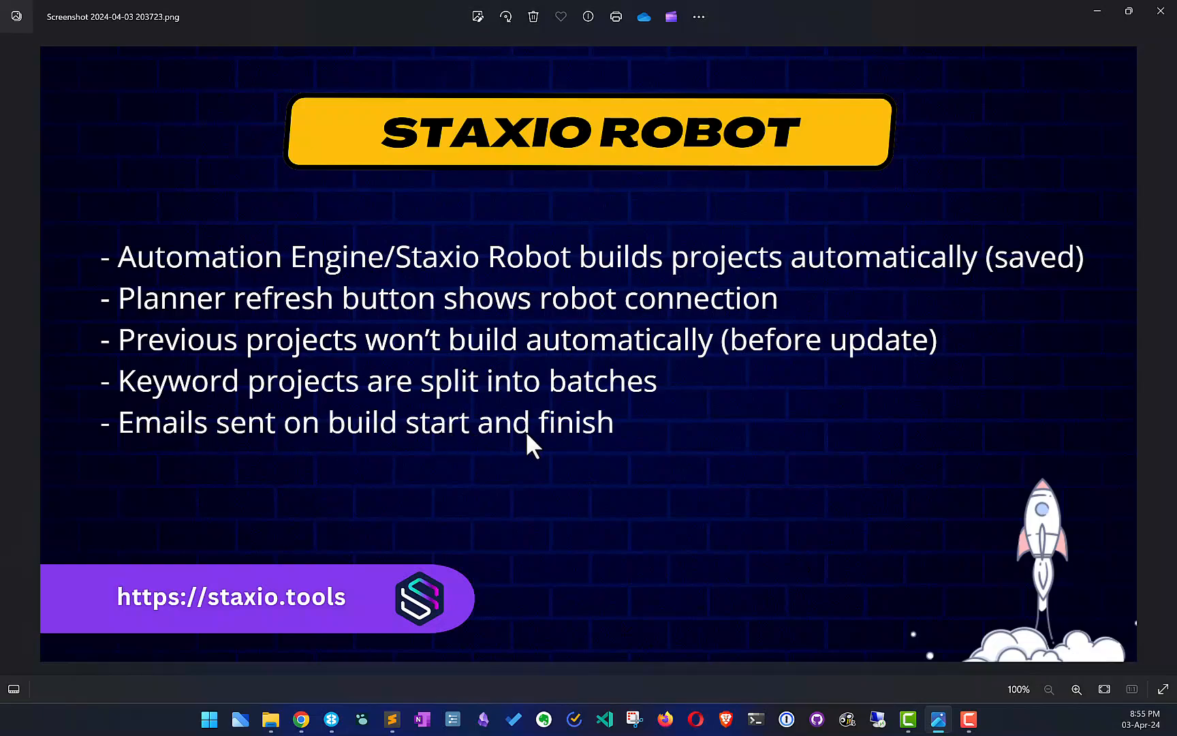
key("alt+Tab")
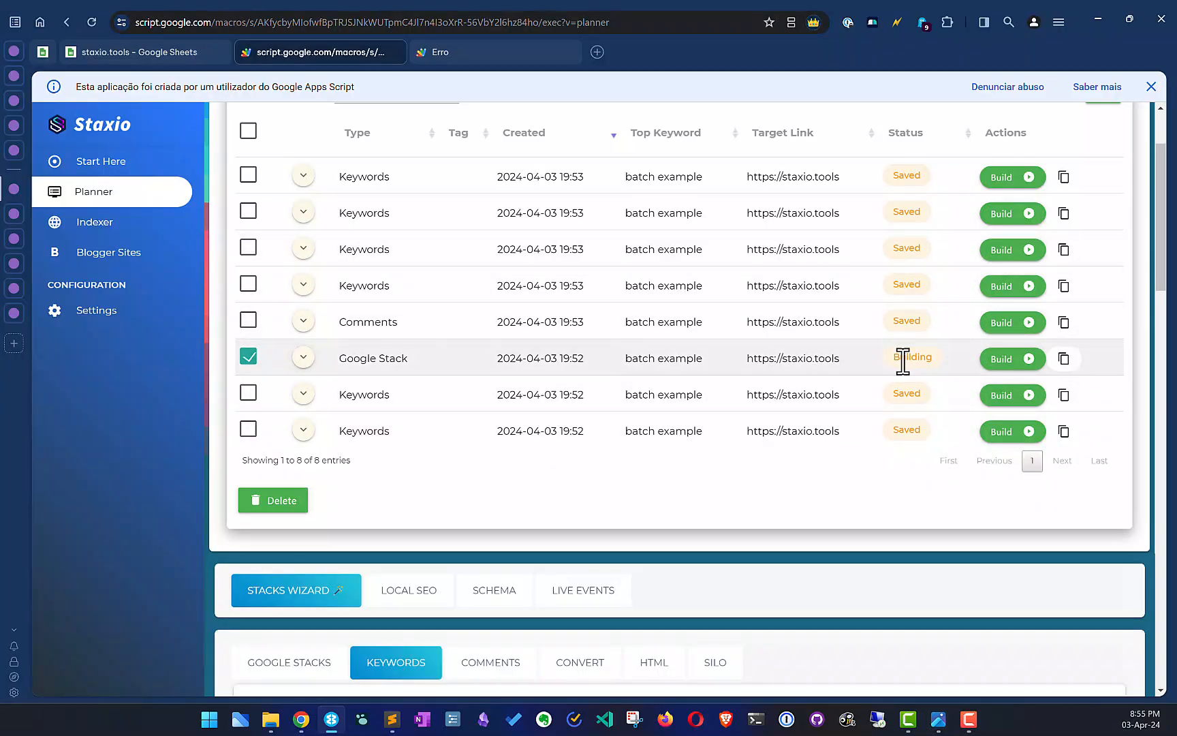
Step: Reload the planner's project list and clear the selection of the Google Stack project
scroll(903, 361, "up", 2)
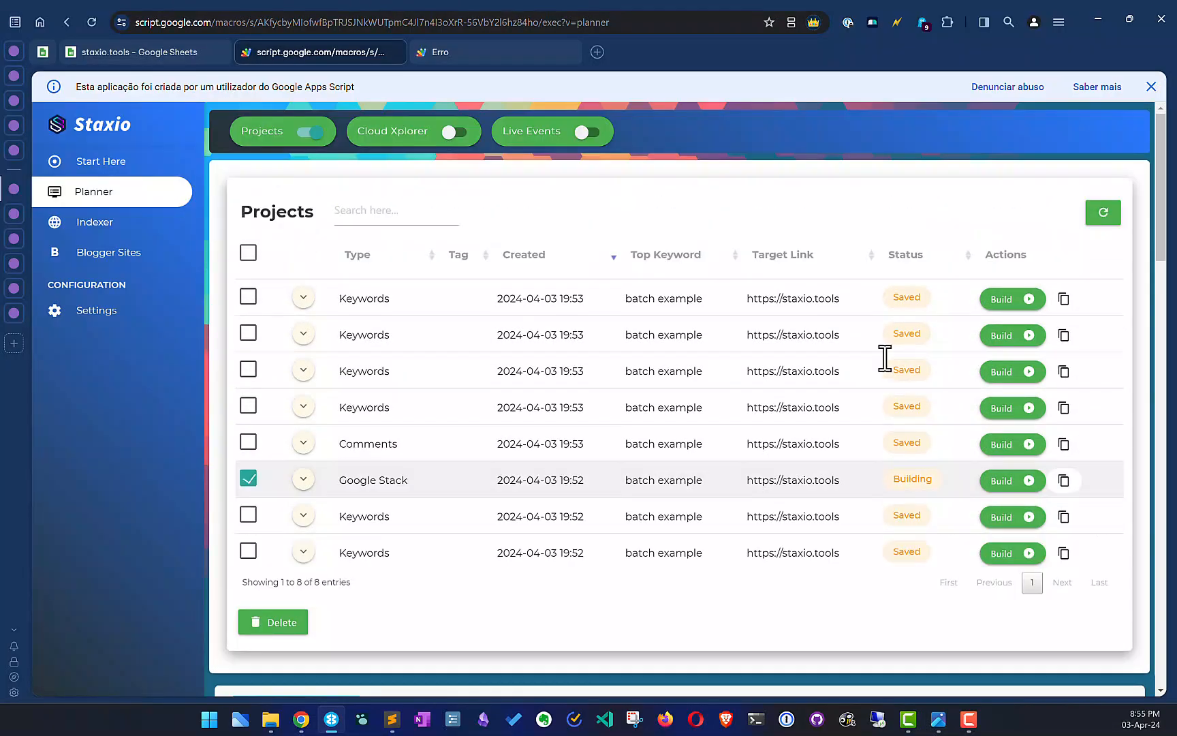
left_click(1103, 214)
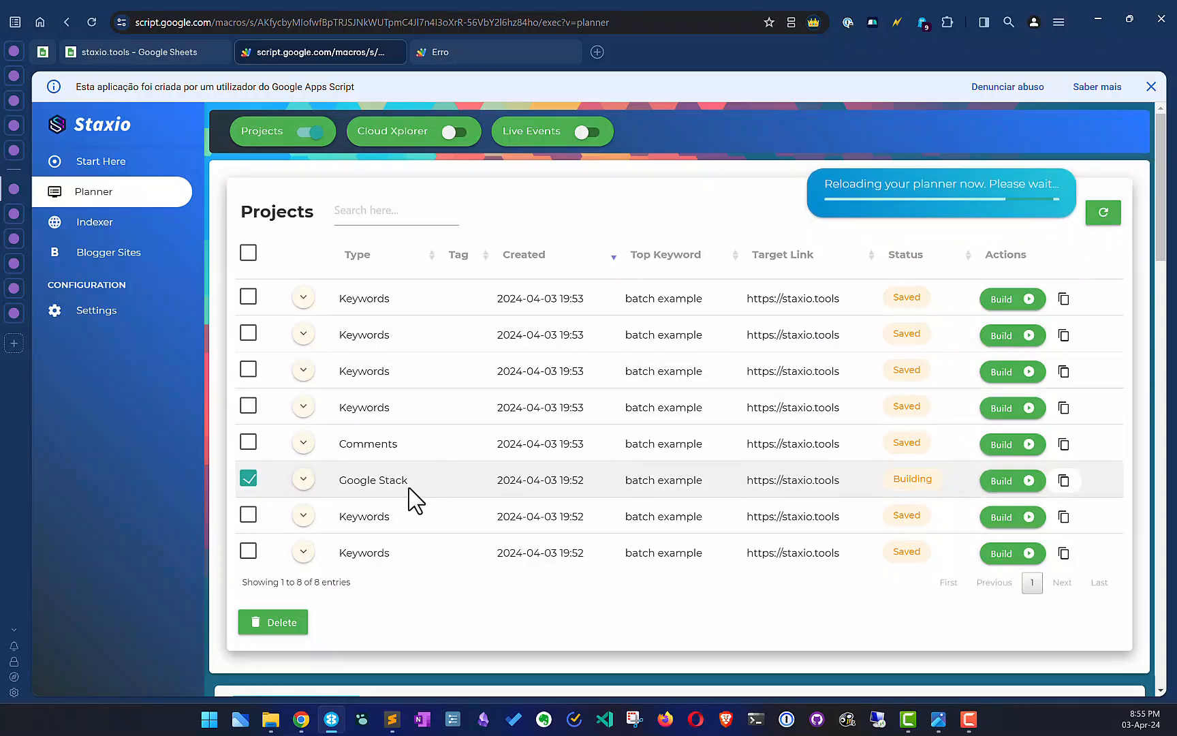
left_click(248, 480)
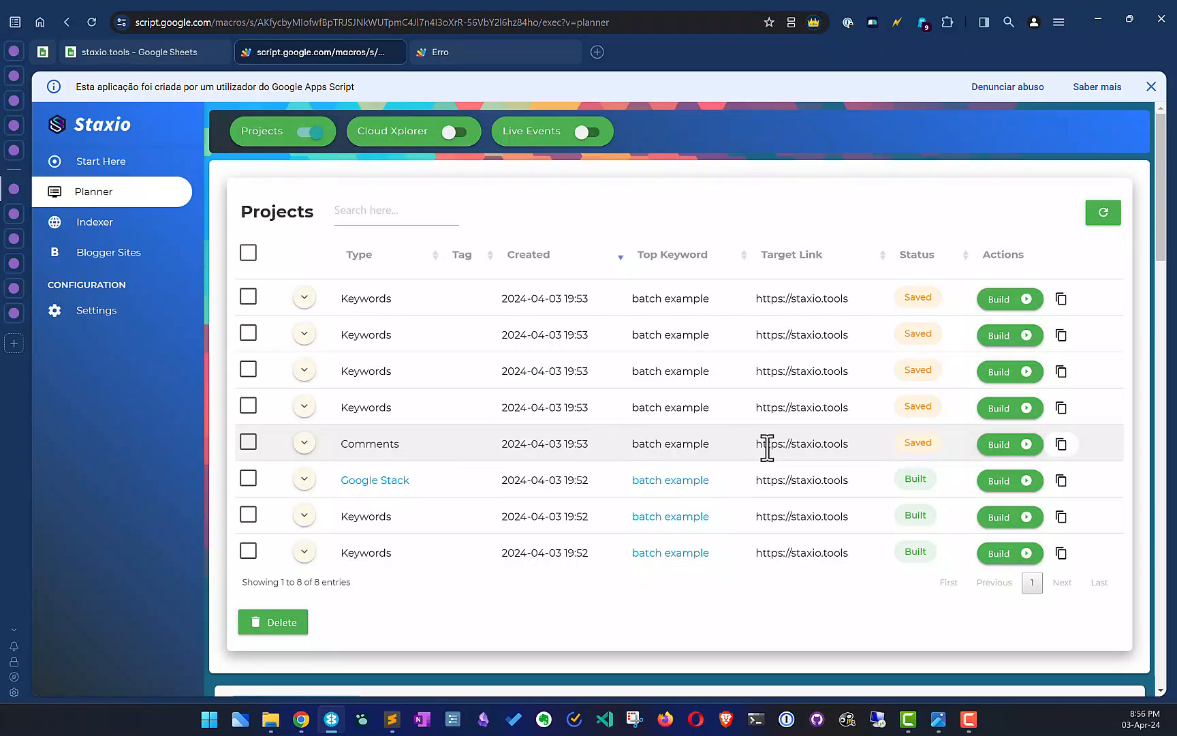
Step: Open the Gmail inbox at gmail.com in a new browser tab
left_click(603, 60)
type("g")
key("BackSpace")
type("mail.com")
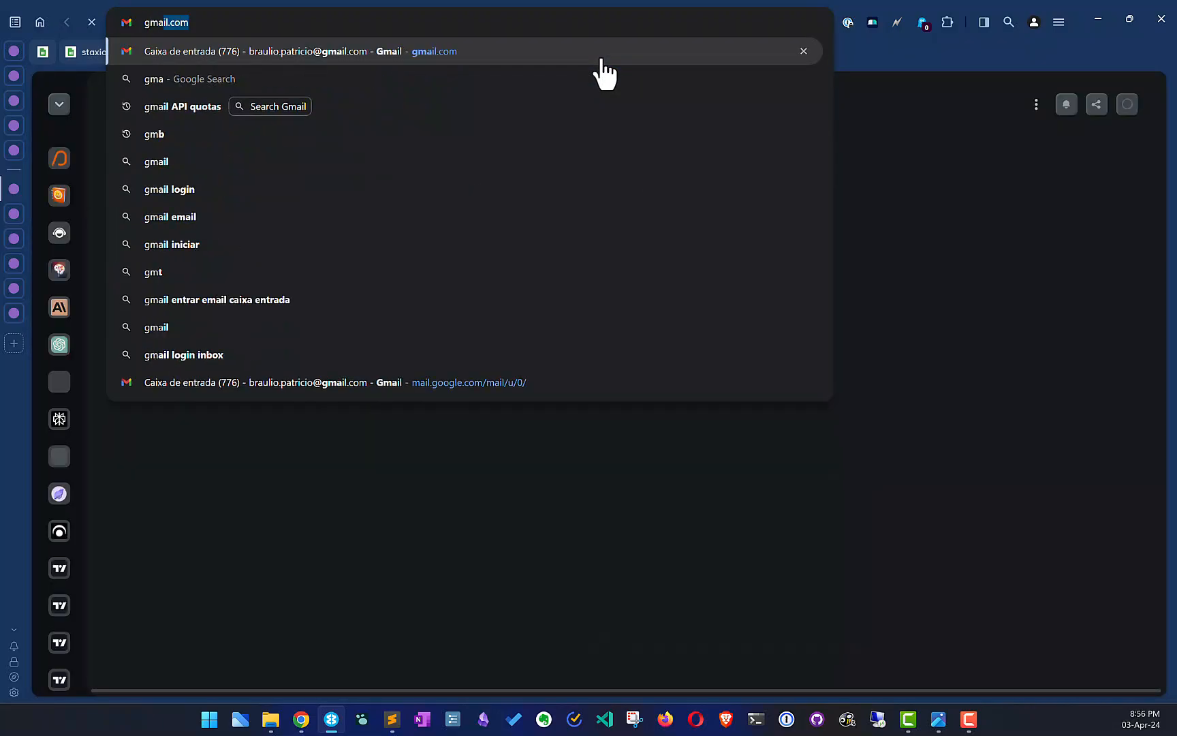
key("Return")
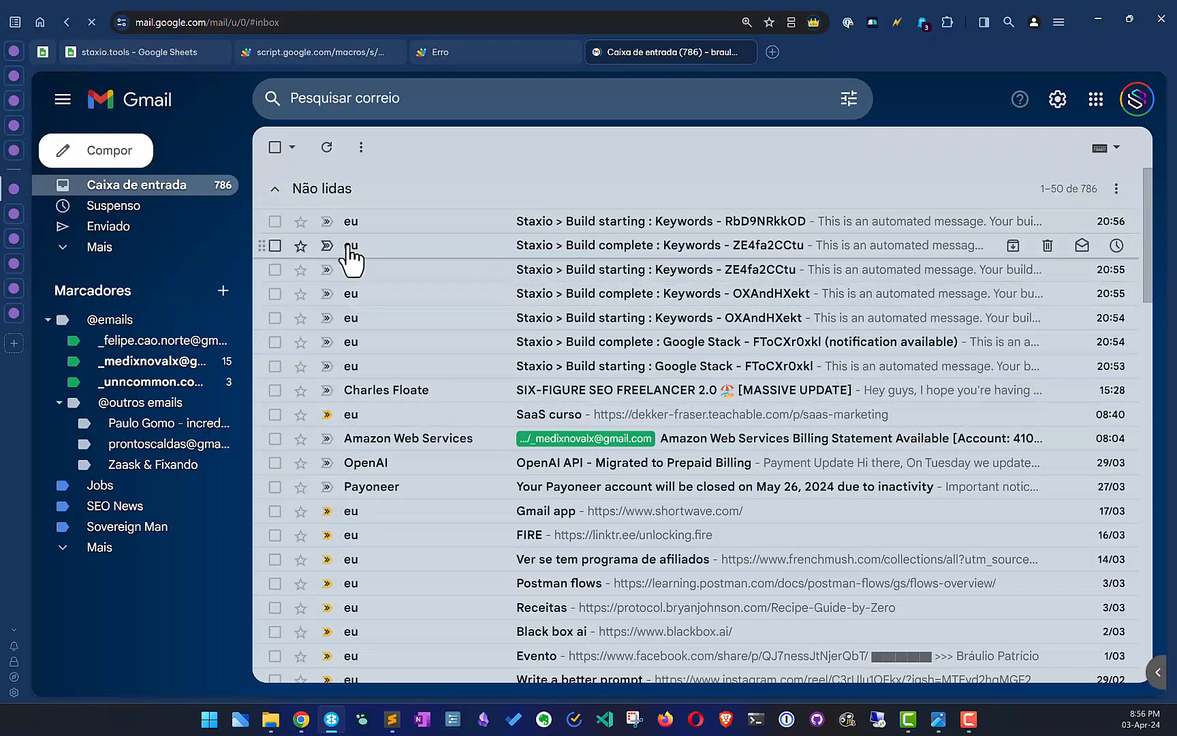
Step: Look over the Staxio build notifications in the inbox and open the newest build-starting email for a Keywords project
key("ctrl+plus")
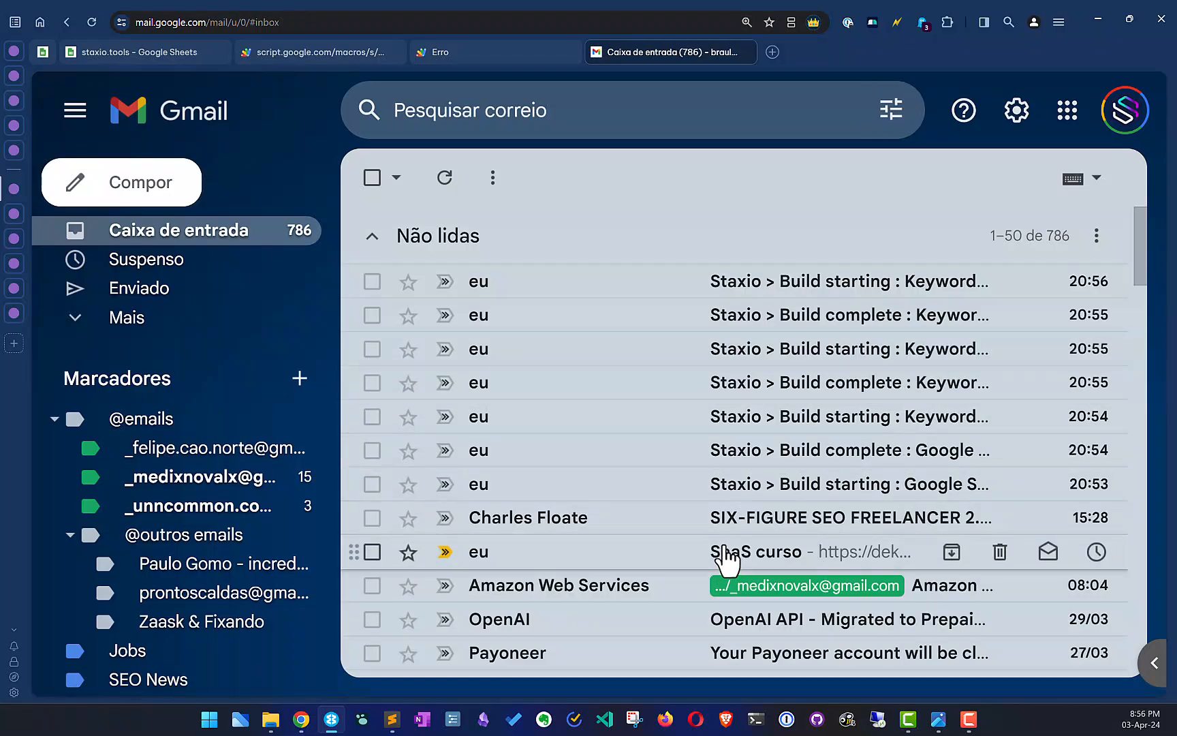
key("ctrl+minus")
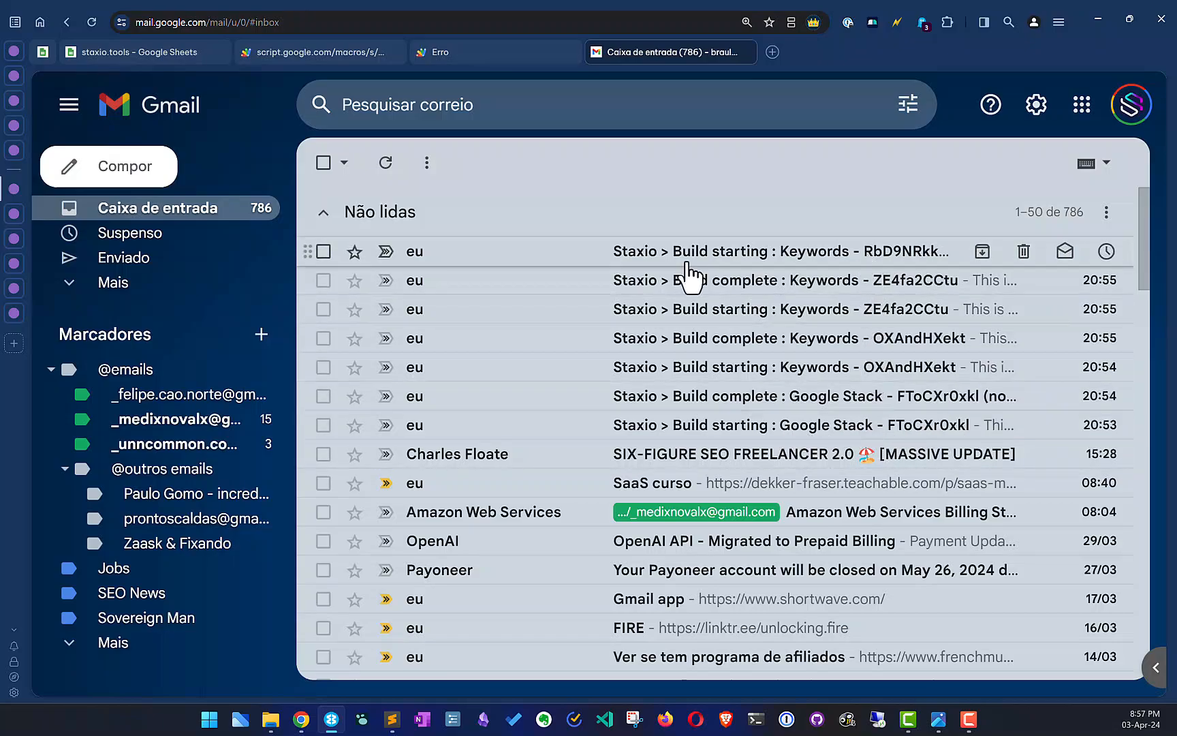
left_click(637, 258)
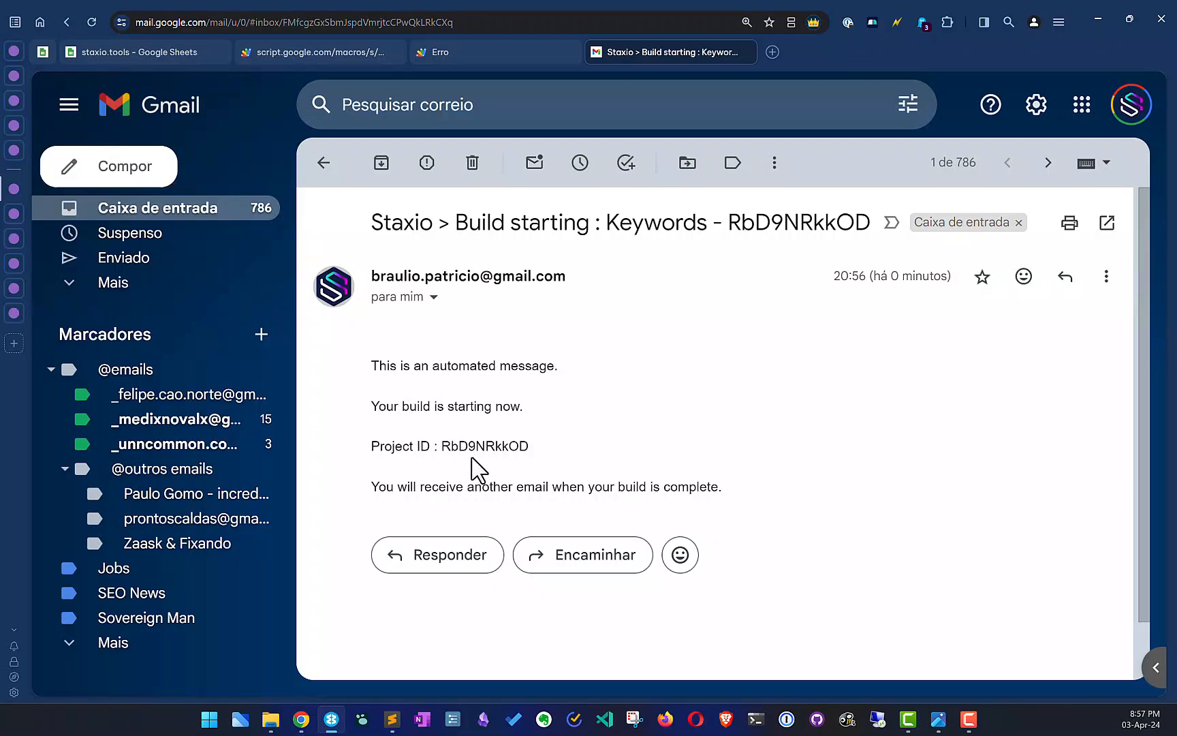
Step: Return from Gmail to the Staxio planner and reload its projects to refresh their build statuses
left_click(157, 57)
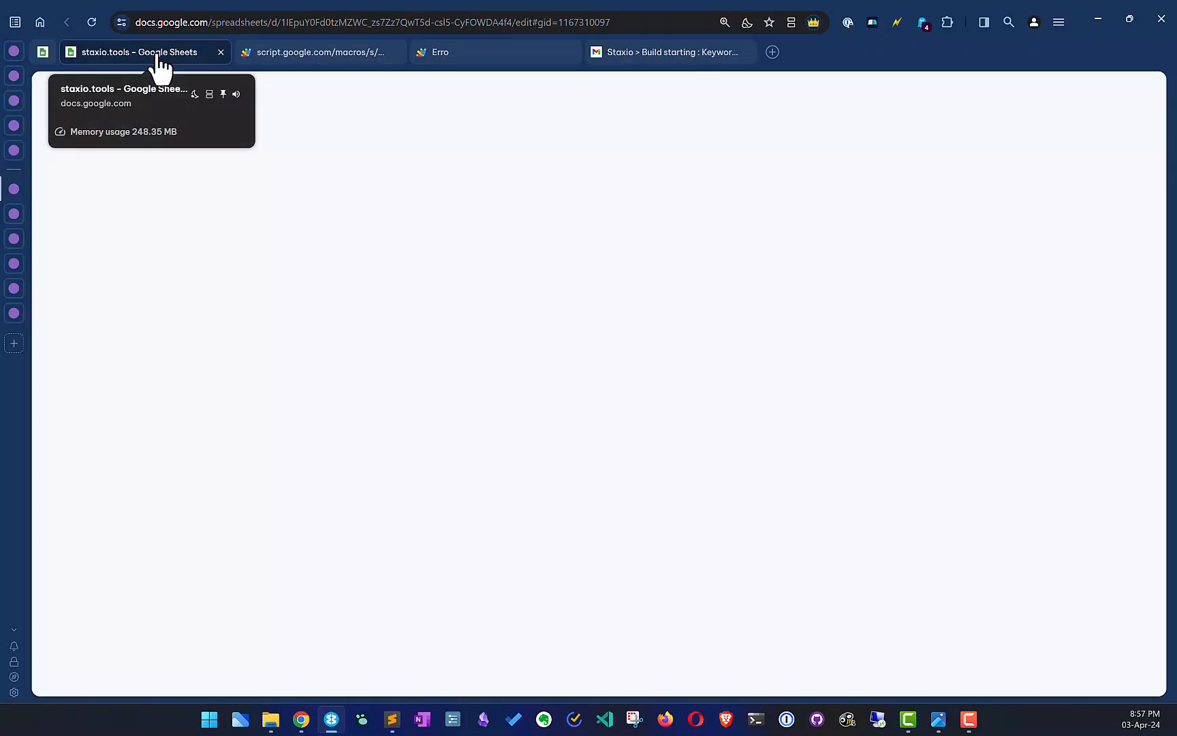
left_click(282, 59)
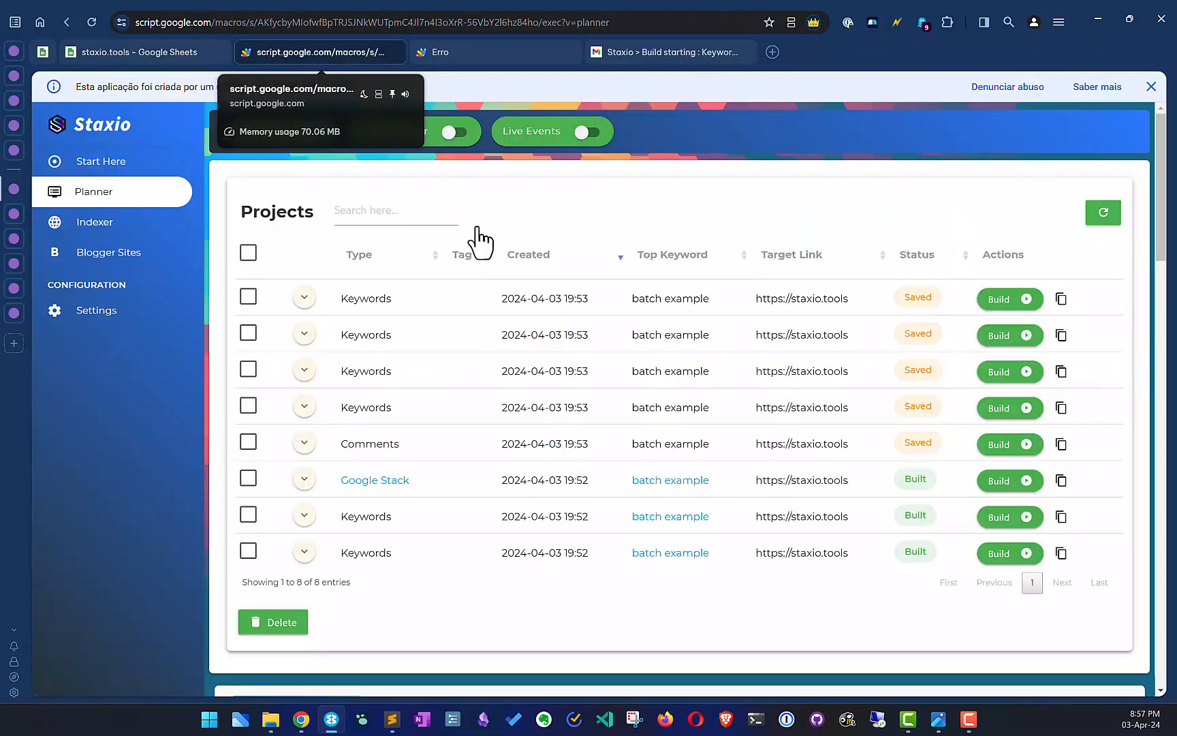
left_click(1102, 216)
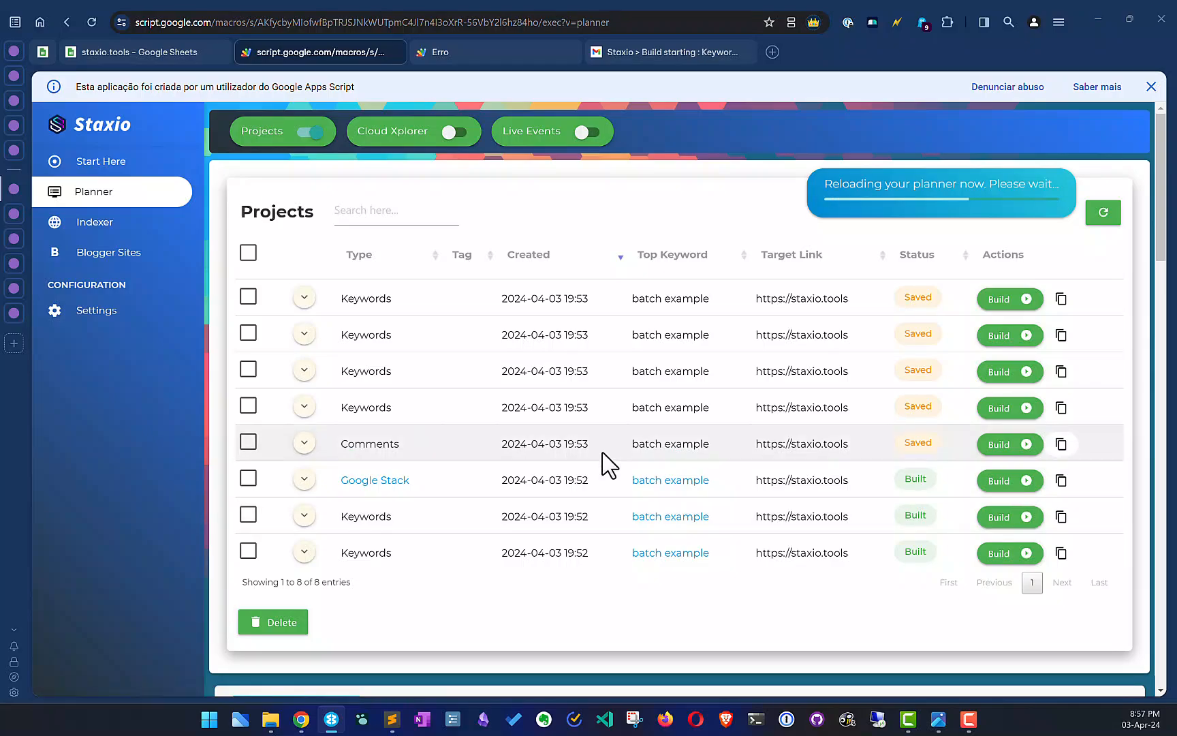
Step: Compare the Staxio Robot notes in the image viewer with the project statuses in the planner
key("alt+Tab")
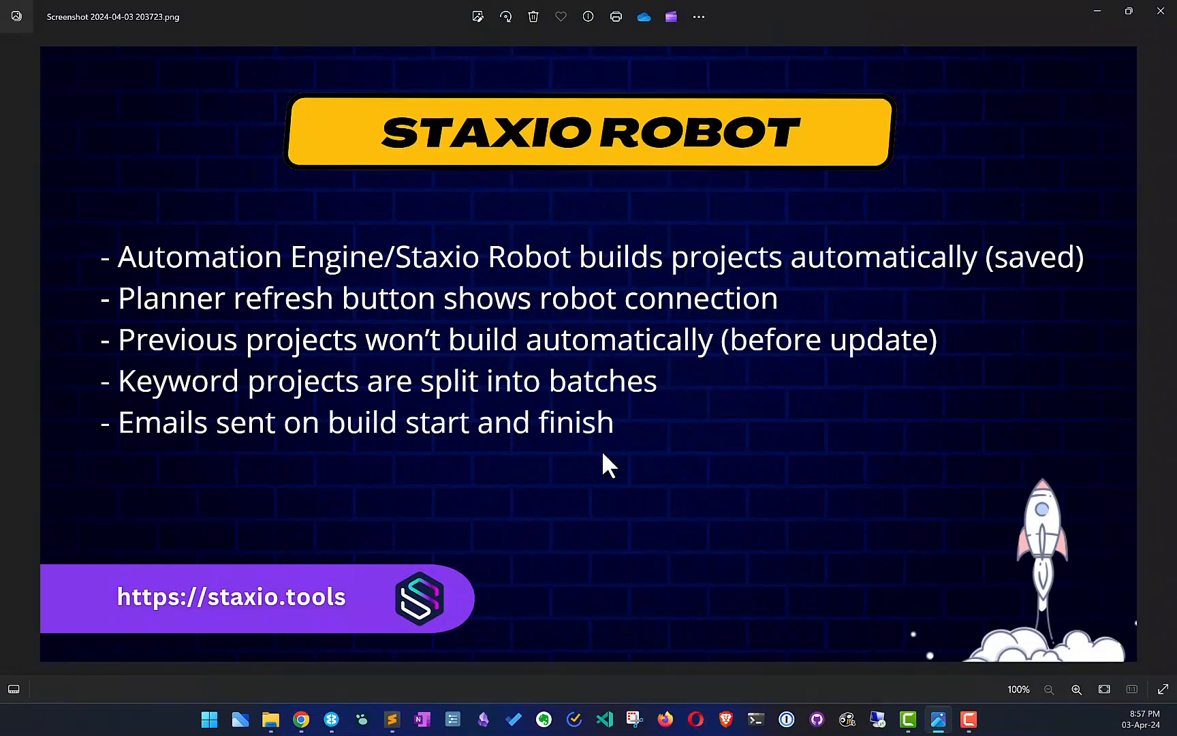
key("alt+Tab")
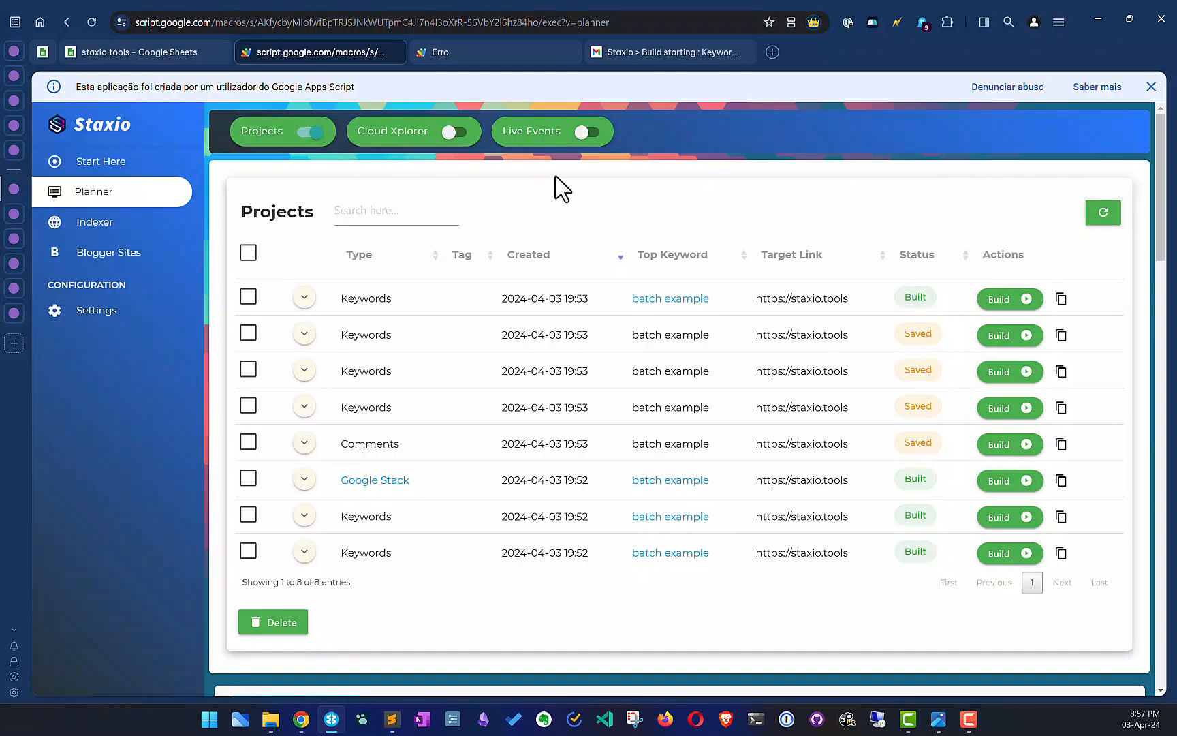
key("alt+Tab")
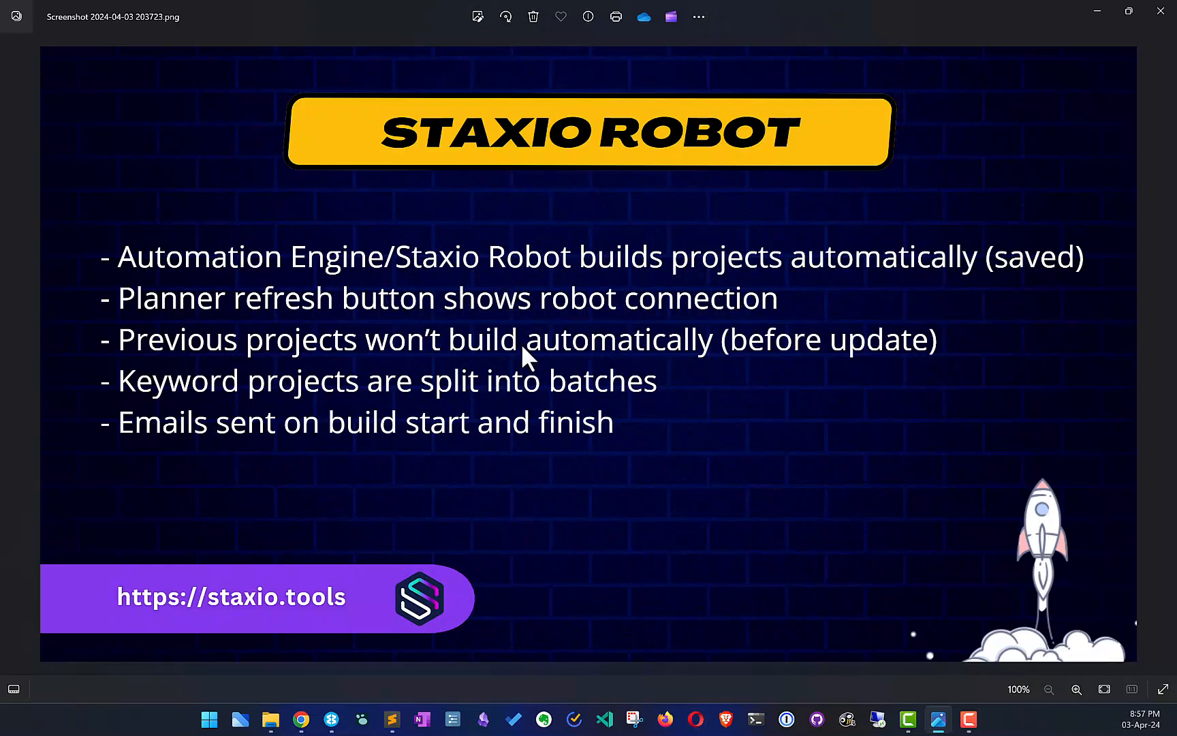
key("alt+Tab")
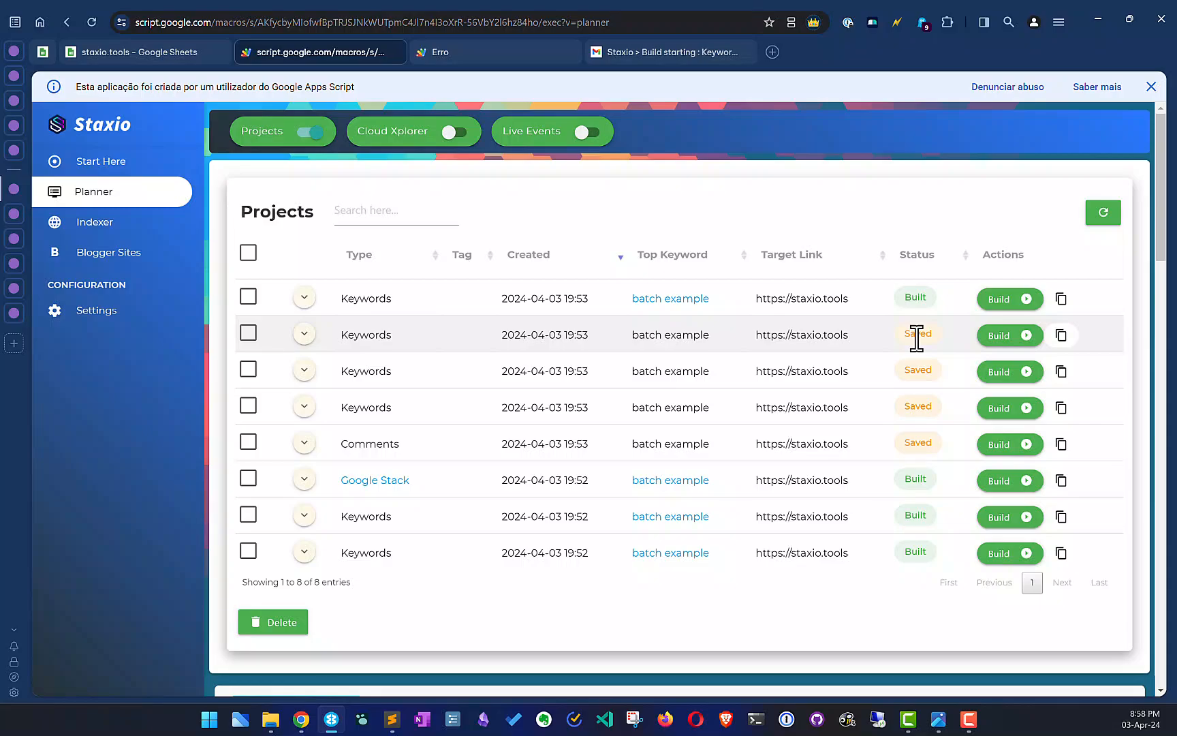
key("alt+Tab")
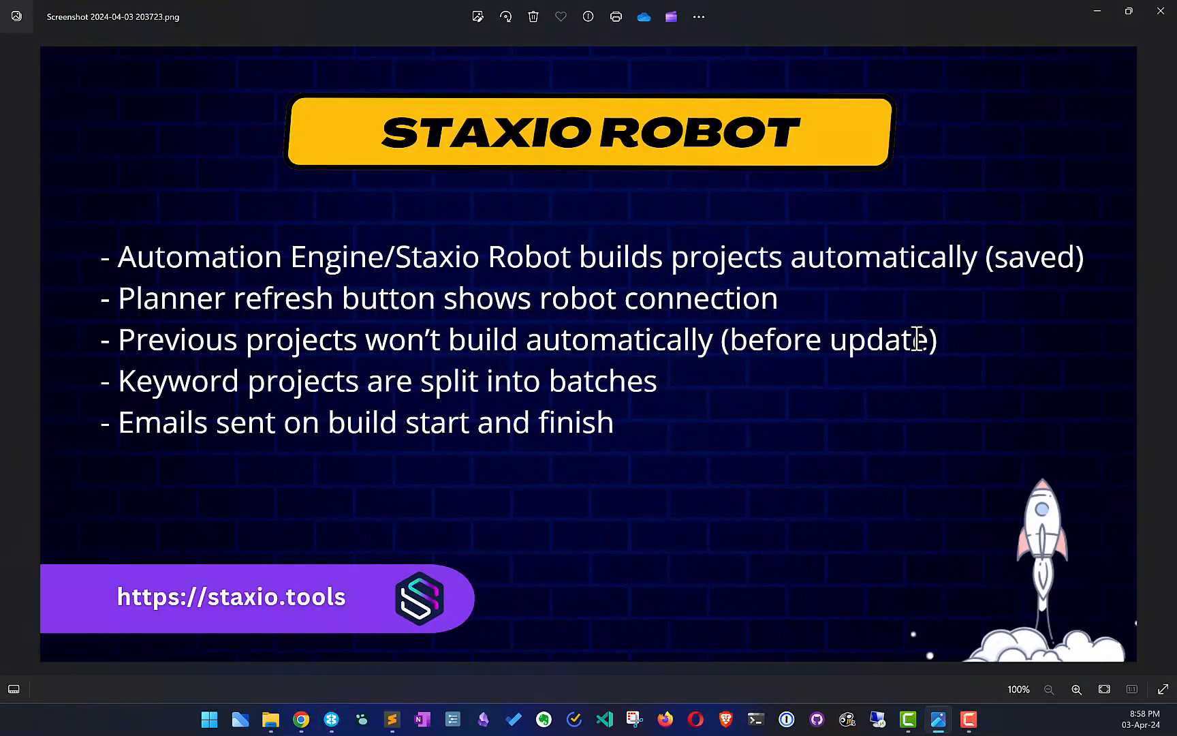
key("alt+Tab")
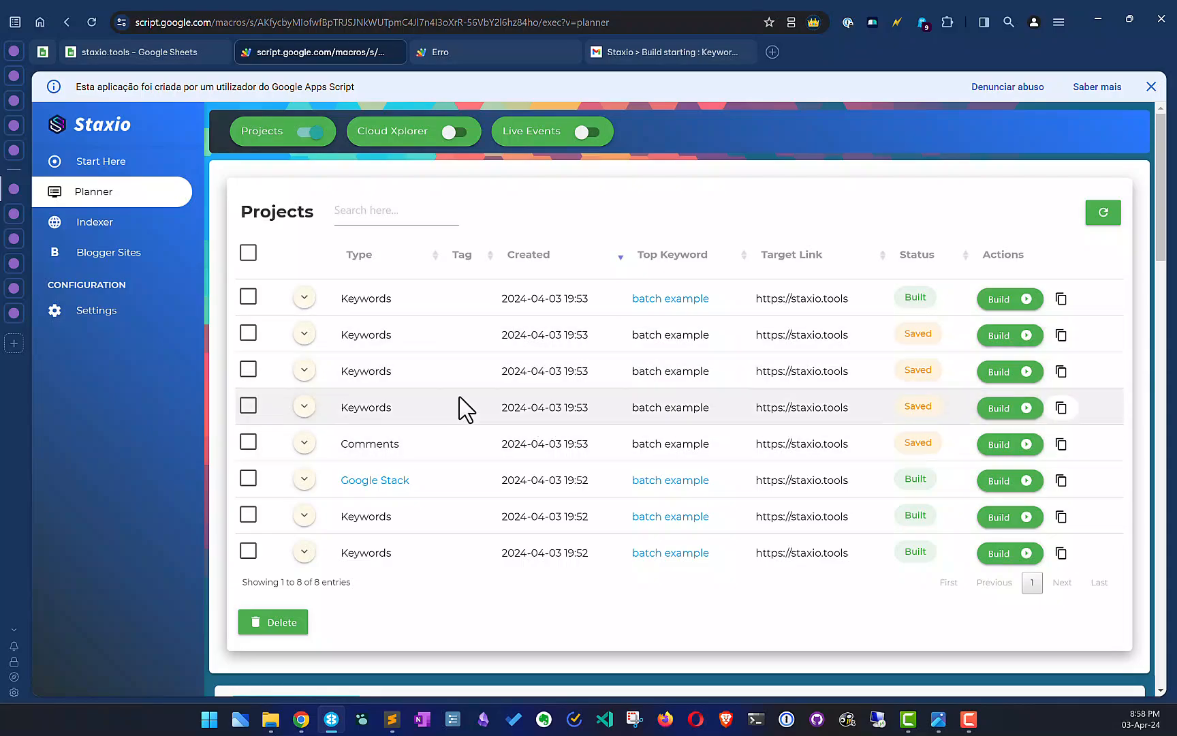
key("alt+Tab")
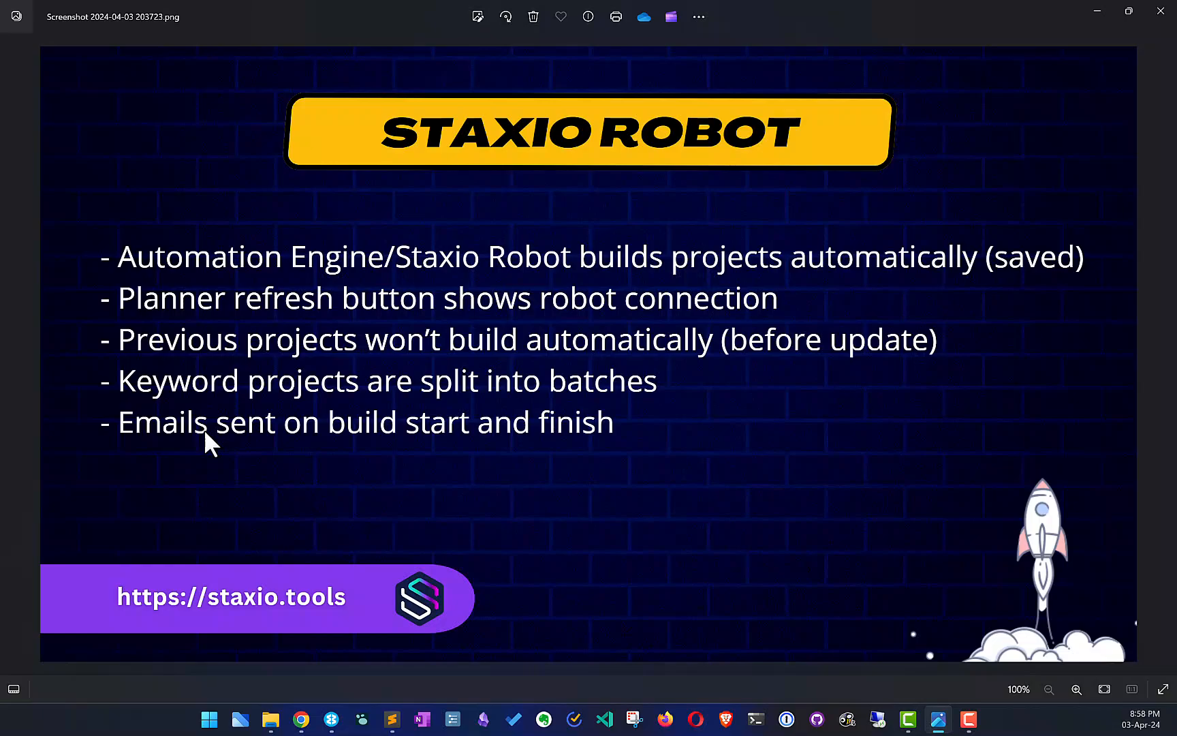
key("alt+Tab")
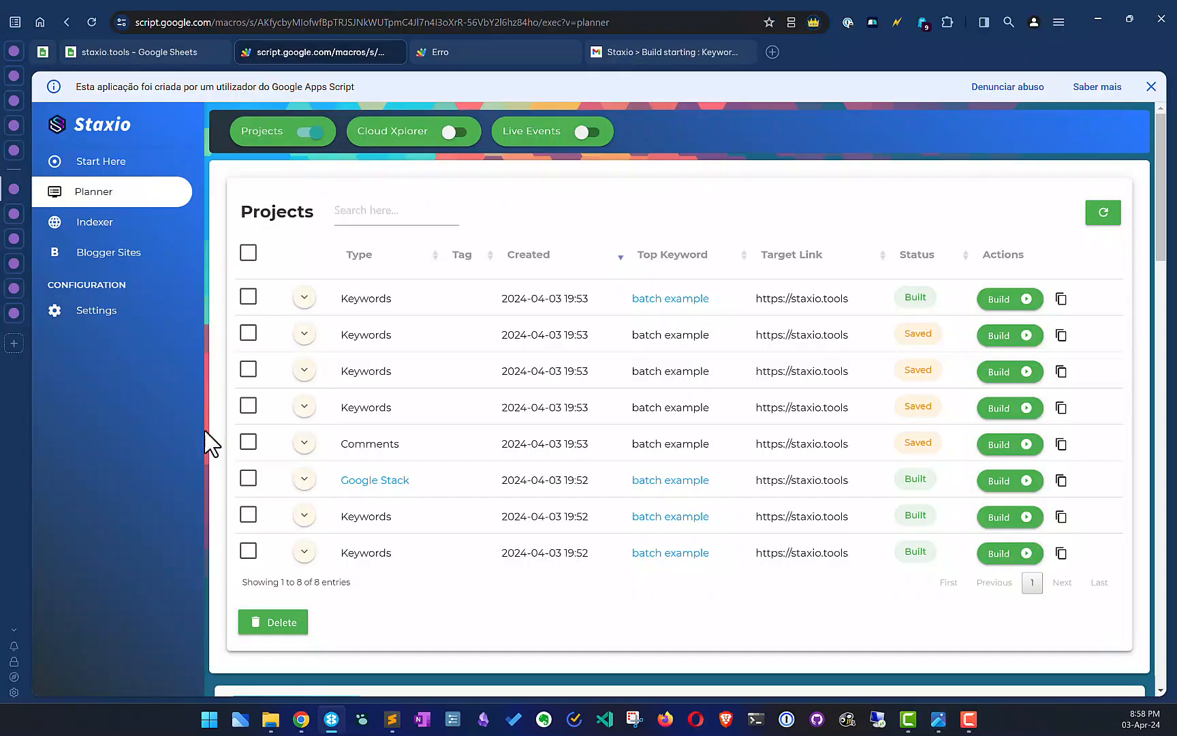